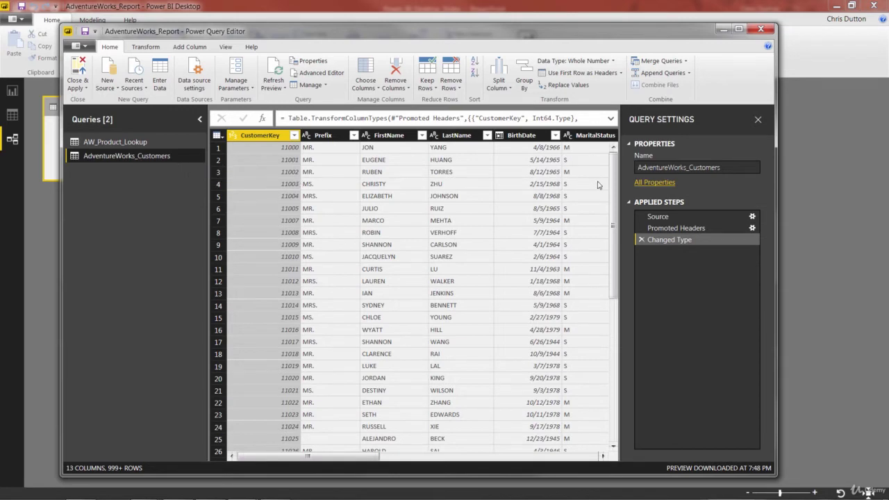
Rename the AdventureWorks_Customers query as AW_Customer_Lookup
double_click(731, 168)
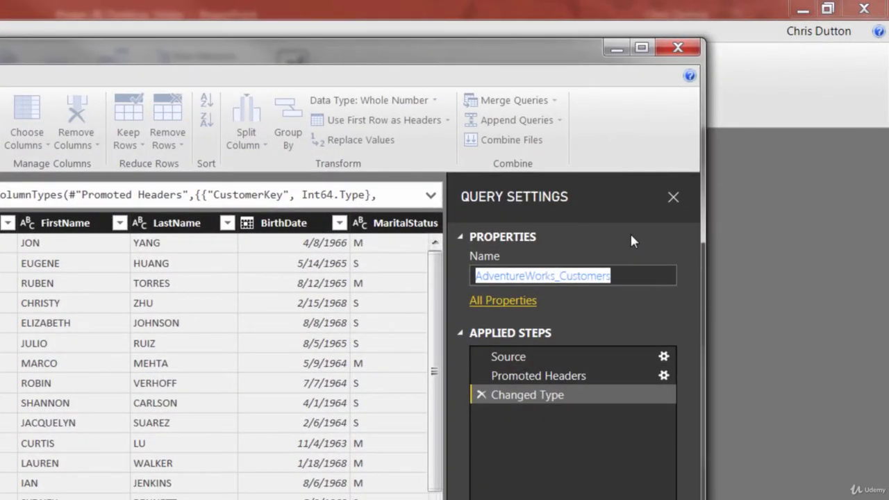
type("AW_Ca")
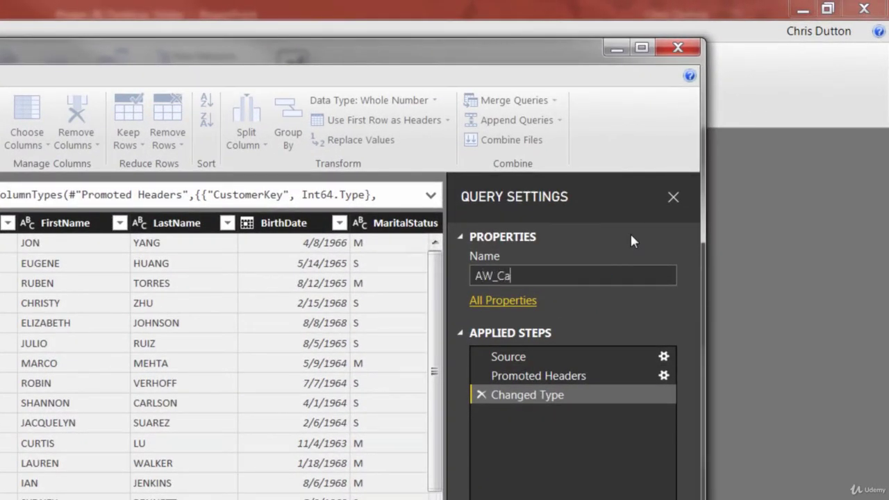
key("BackSpace")
type("ustomer_Lookup")
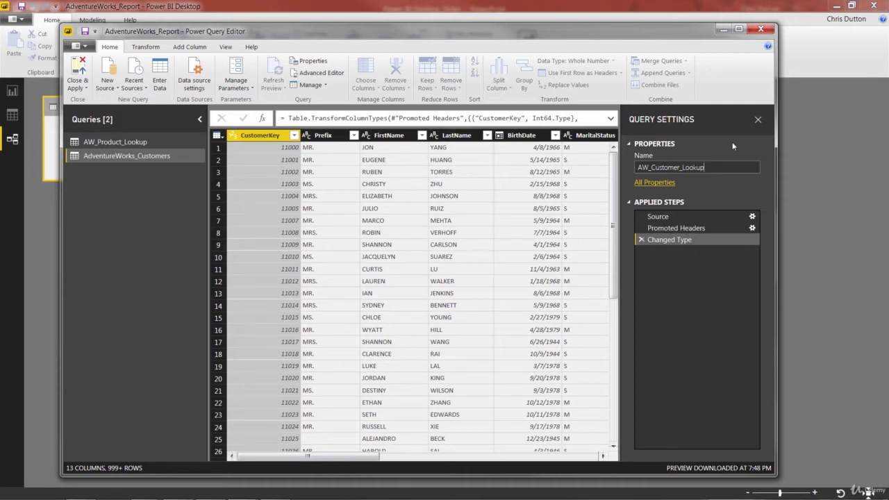
key("Return")
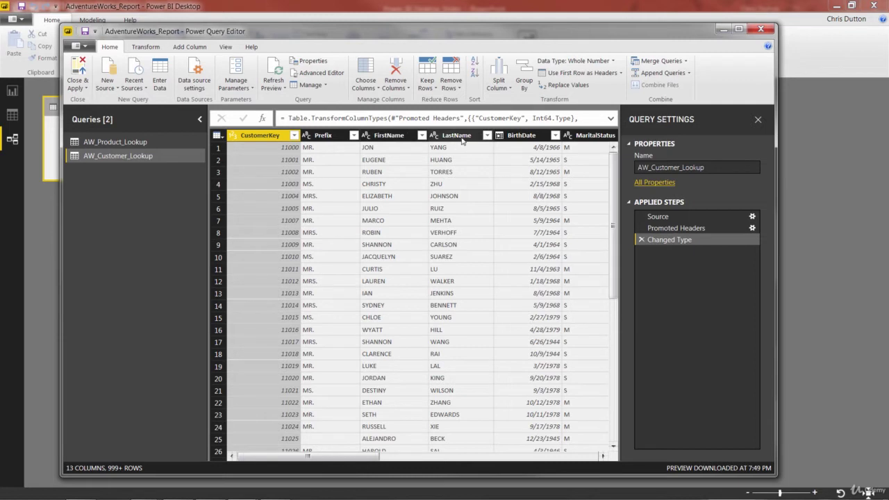
Check the data types of the customer table's columns, including BirthDate and AnnualIncome
left_click(534, 136)
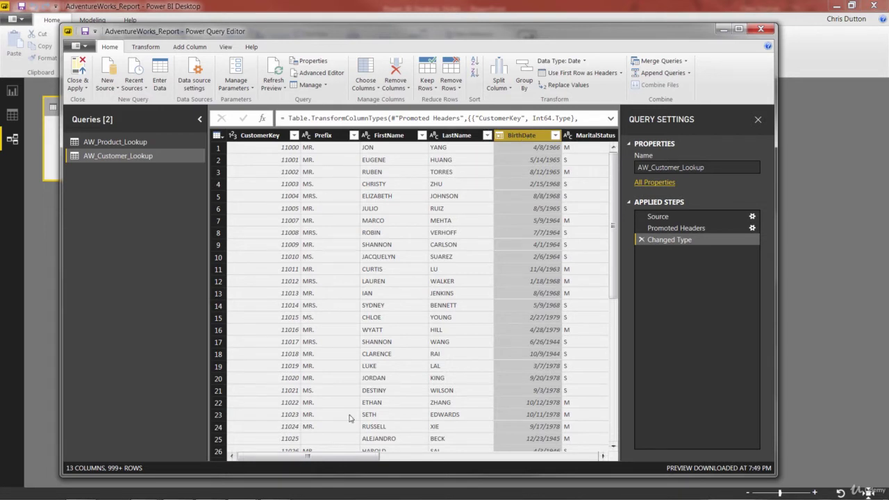
left_click_drag(300, 461, 456, 460)
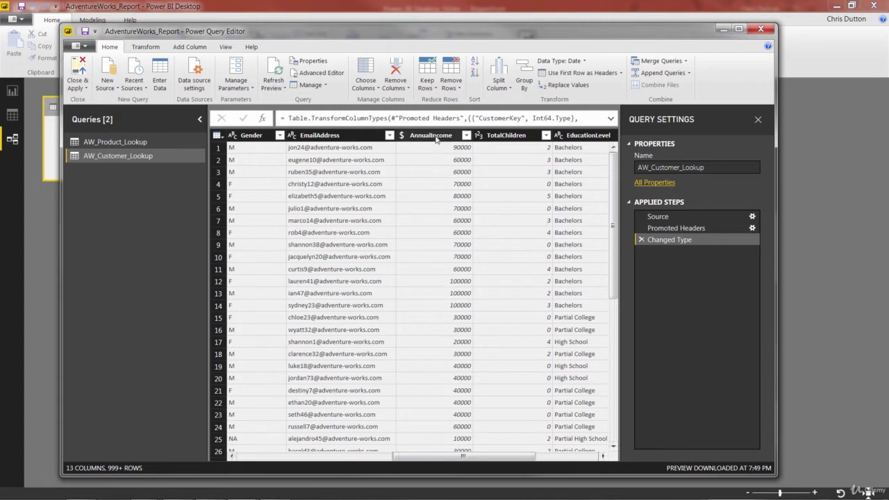
left_click(401, 135)
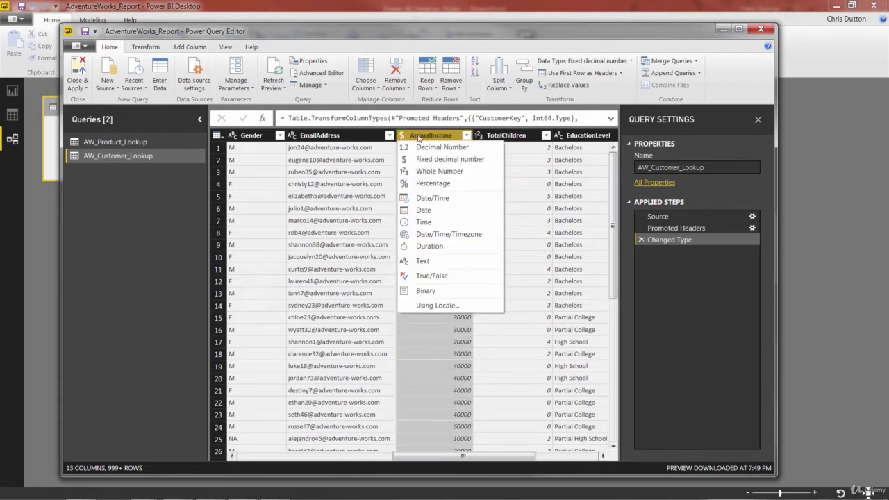
left_click(422, 138)
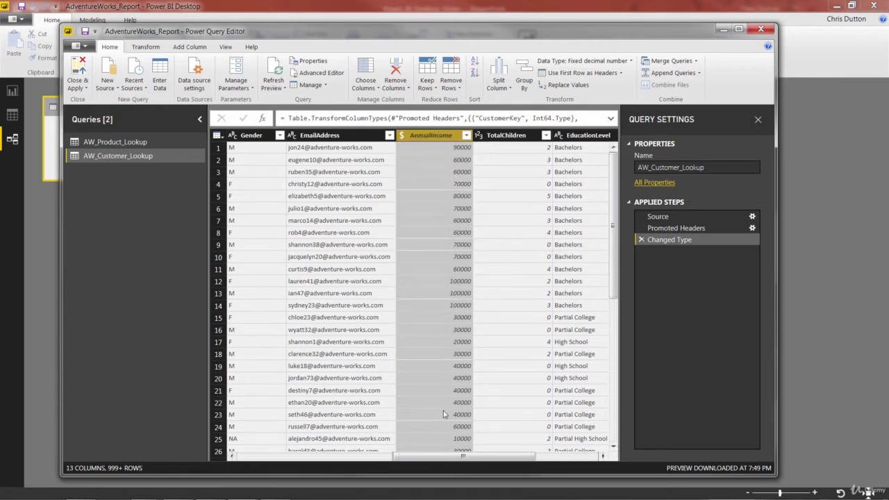
scroll(427, 458, "right", 3)
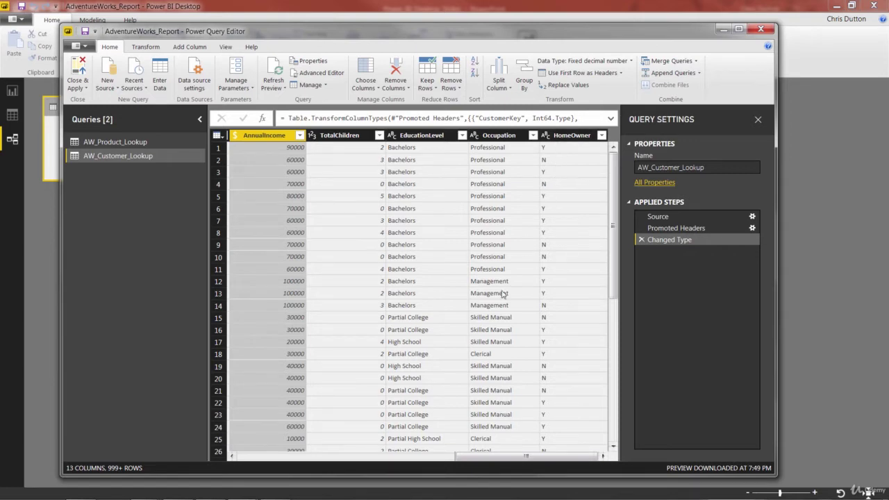
left_click_drag(518, 458, 267, 463)
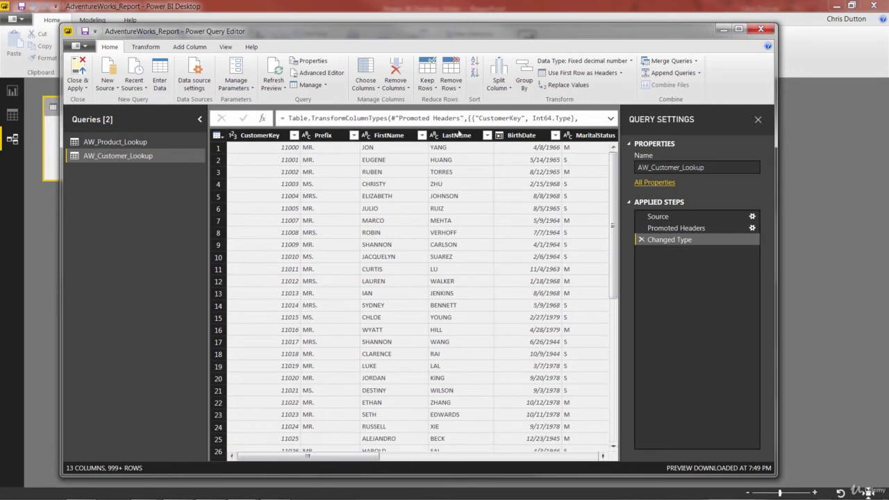
Add a new column containing the Prefix values formatted with Capitalize Each Word
left_click(330, 141)
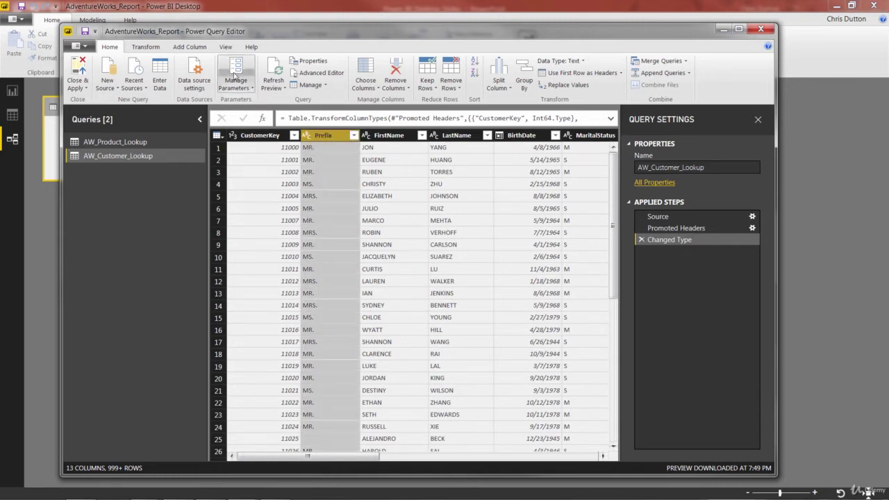
left_click(185, 47)
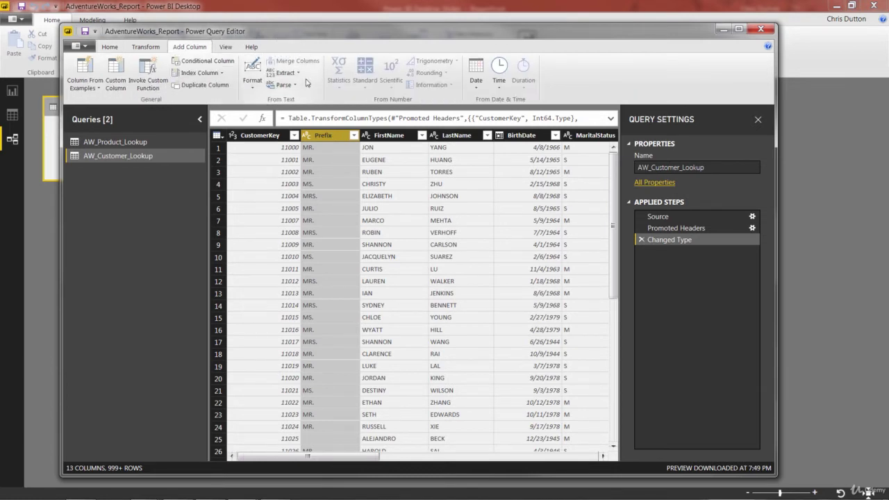
left_click(247, 87)
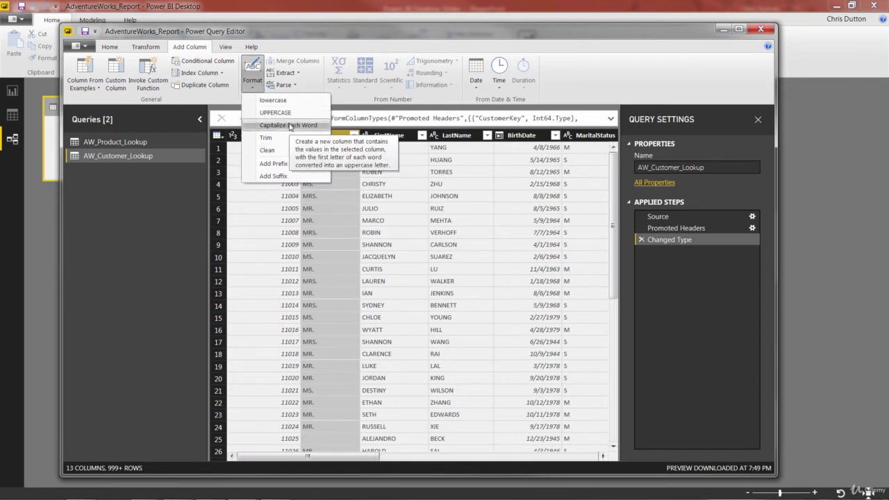
left_click(290, 125)
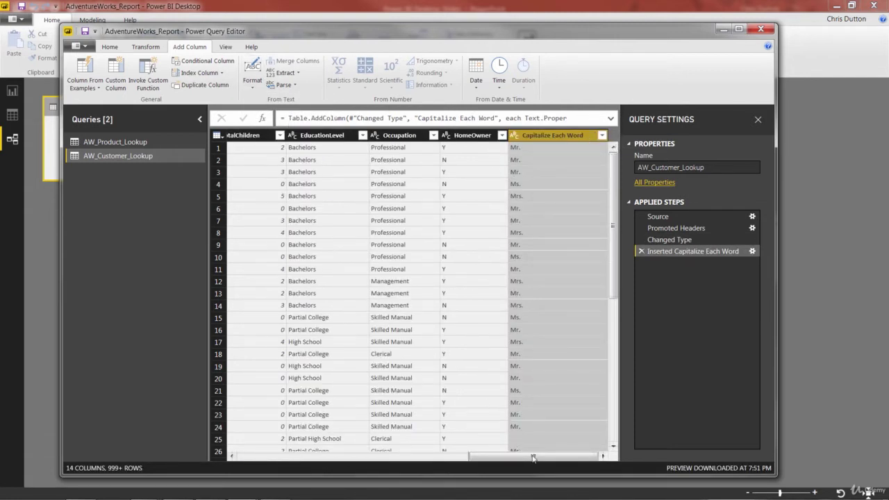
mouse_move(533, 458)
left_mouse_down()
mouse_move(326, 466)
mouse_move(300, 458)
mouse_move(547, 465)
left_mouse_up()
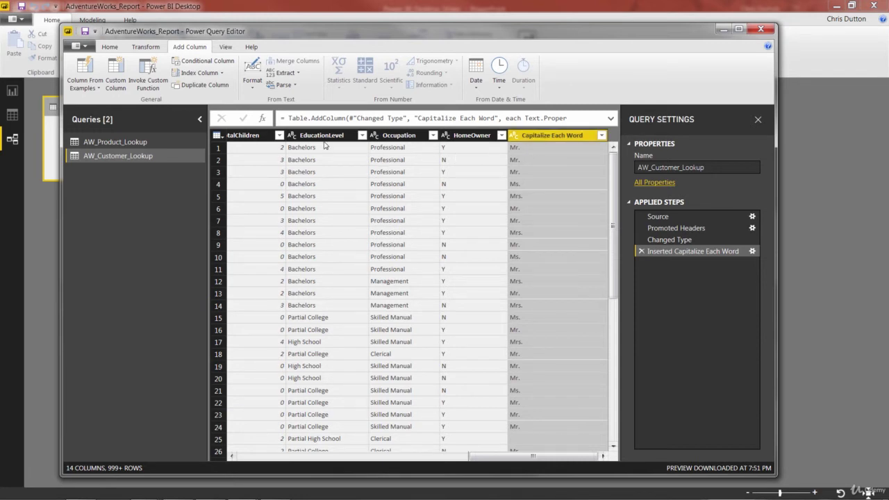
left_click(251, 83)
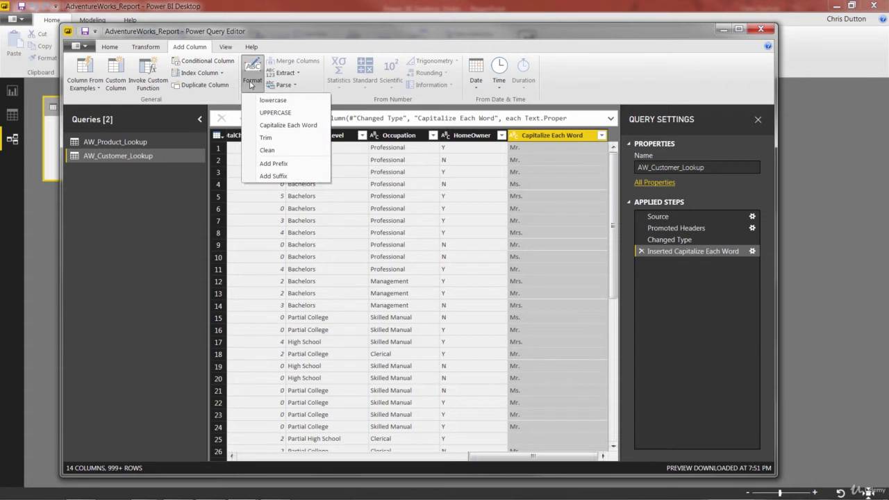
left_click(251, 82)
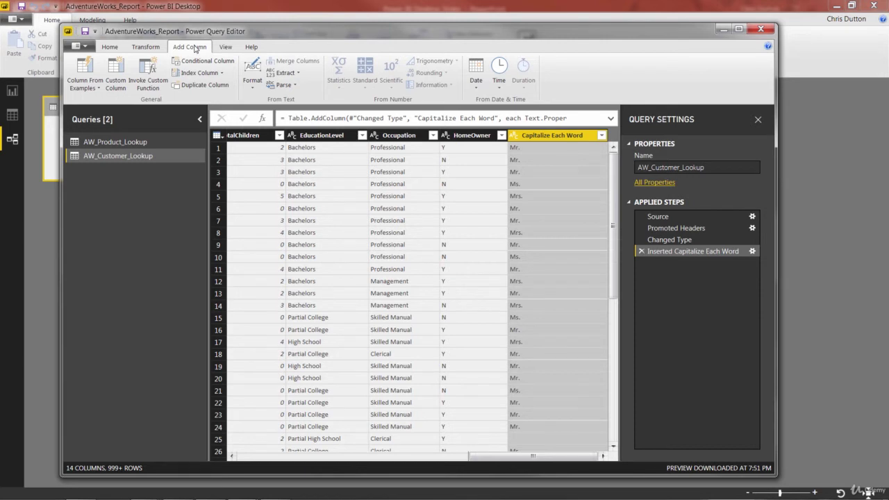
left_click(155, 50)
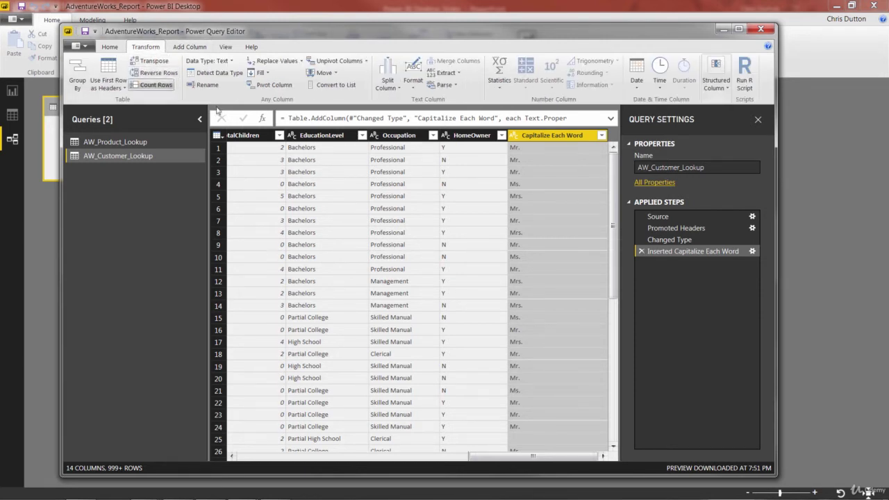
left_click(416, 88)
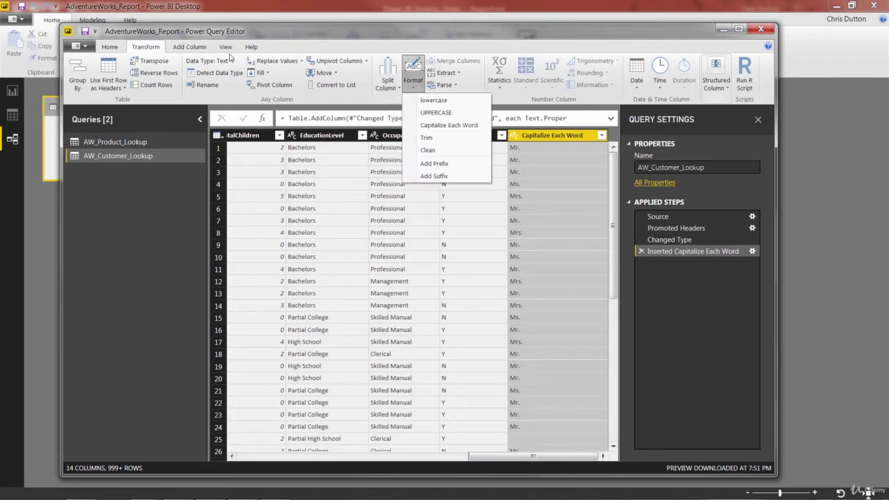
left_click(415, 86)
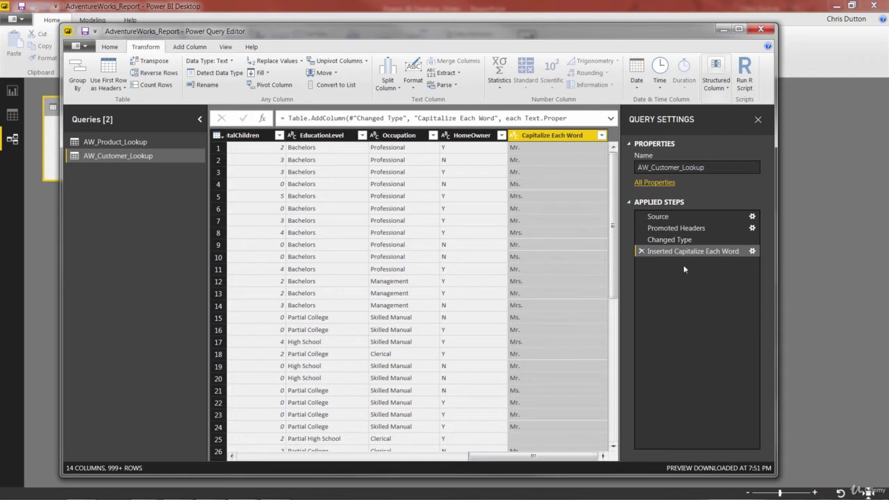
Delete the Inserted Capitalize Each Word step from the query's applied steps
left_click(641, 251)
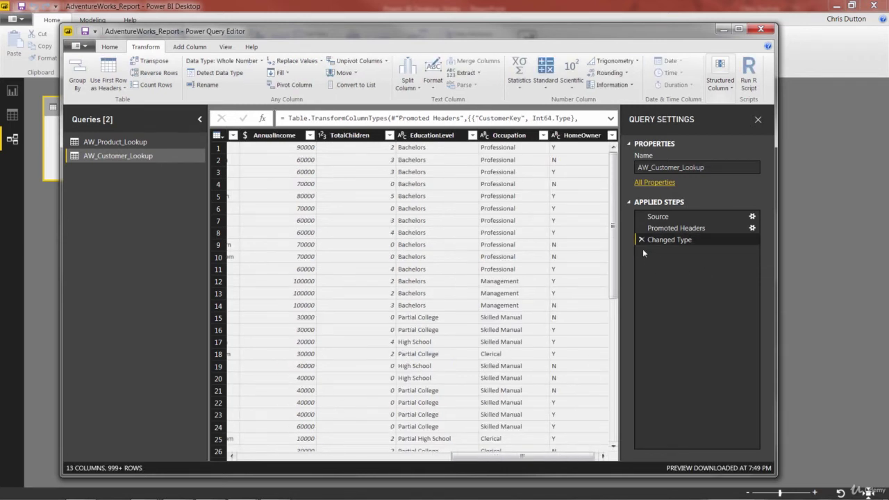
left_click_drag(484, 457, 264, 465)
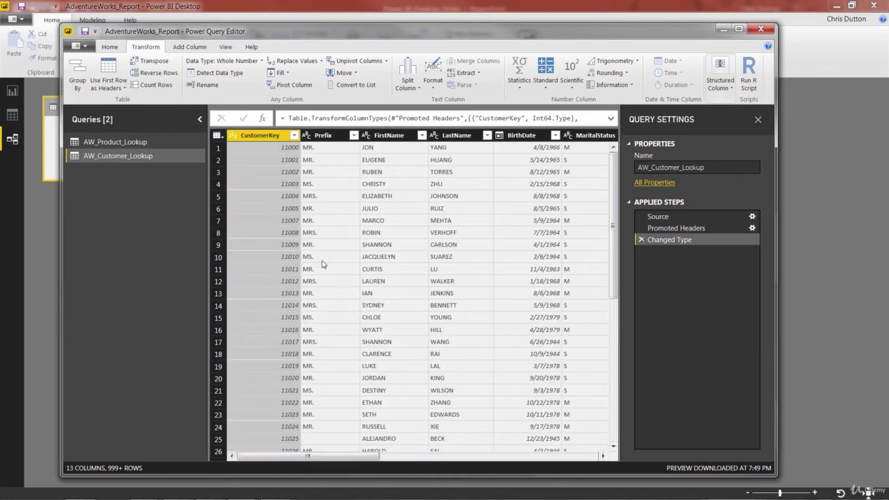
Transform the existing Prefix column in place with the Capitalize Each Word format
left_click(327, 135)
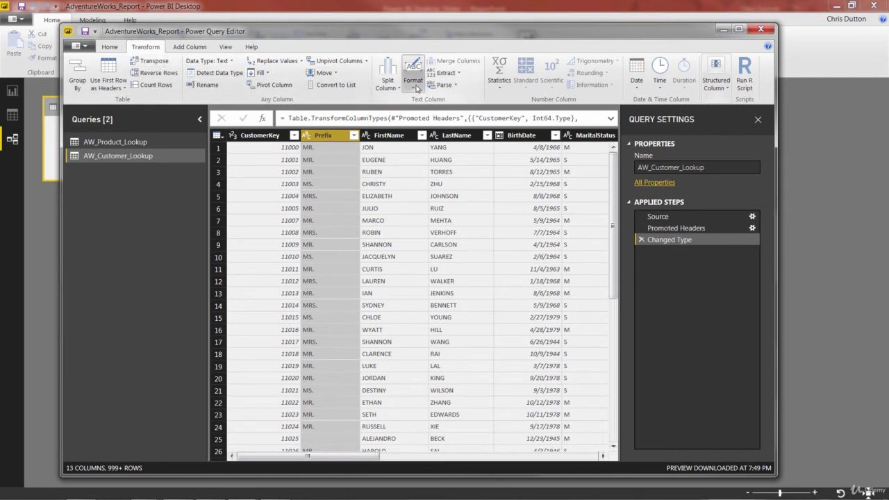
left_click(415, 87)
left_click(443, 126)
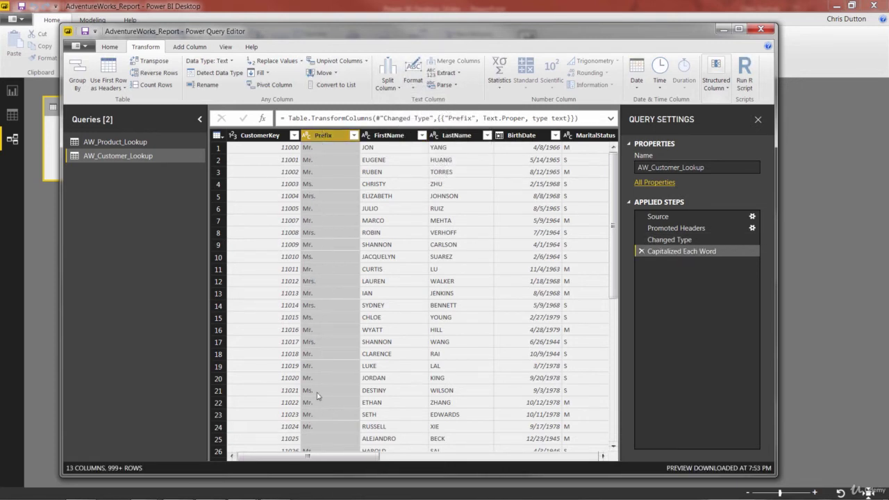
Apply the Capitalize Each Word format in place to the FirstName and LastName columns together
left_click(386, 137)
left_click(458, 138)
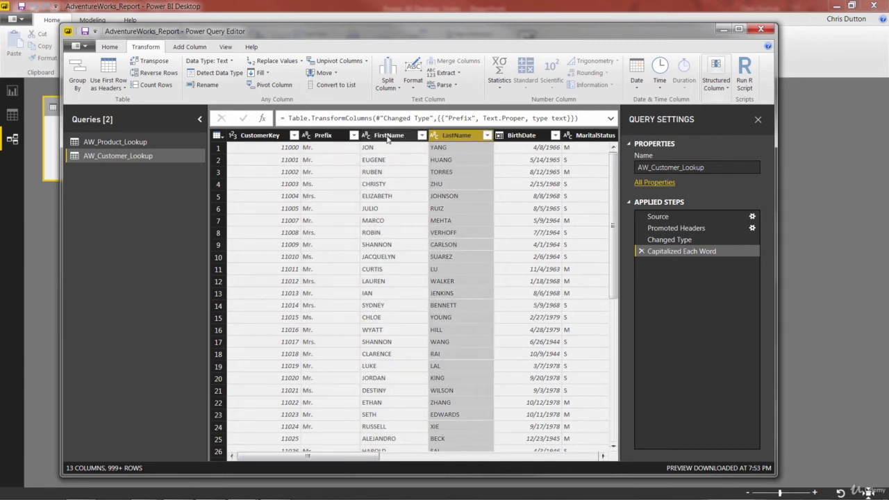
left_click(387, 137)
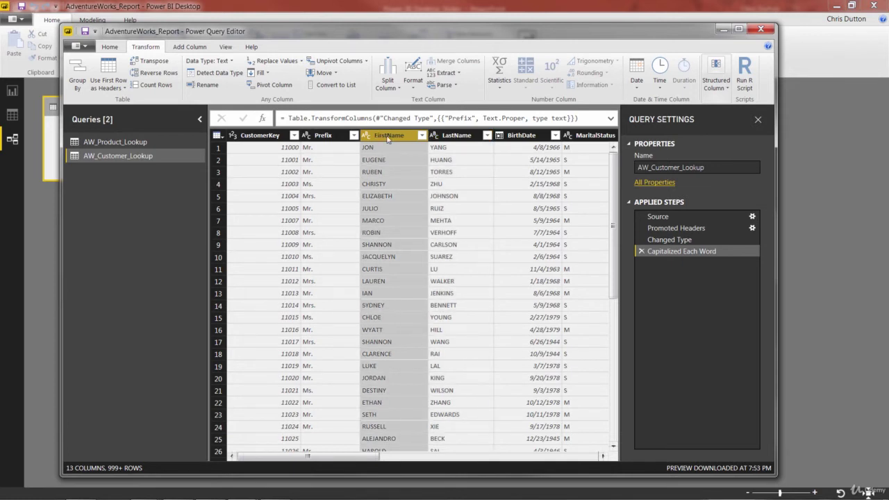
left_click(464, 141, "ctrl")
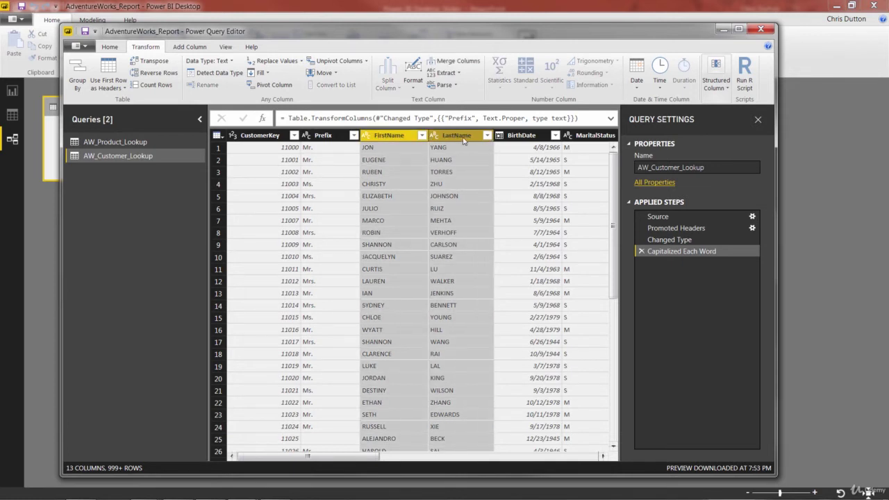
left_click(411, 83)
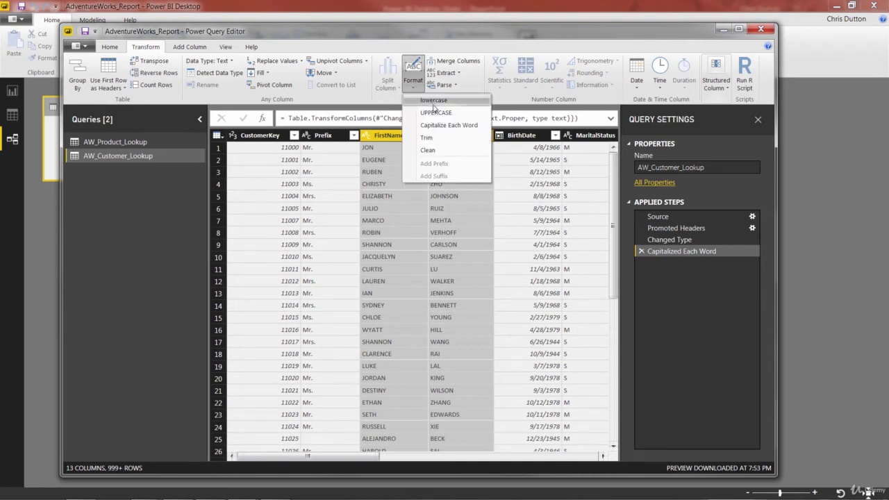
left_click(464, 126)
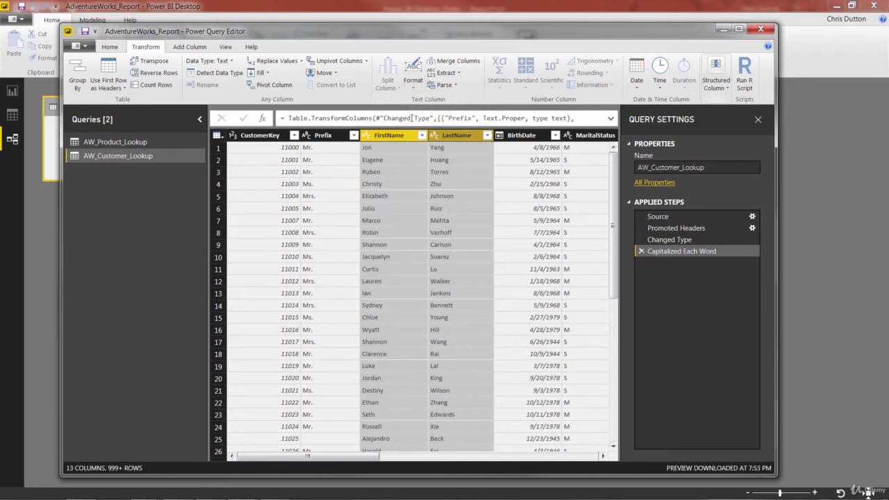
Select the Prefix, FirstName and LastName columns by adding each one individually to the selection
left_click(325, 148)
left_click(403, 148)
left_click(450, 136)
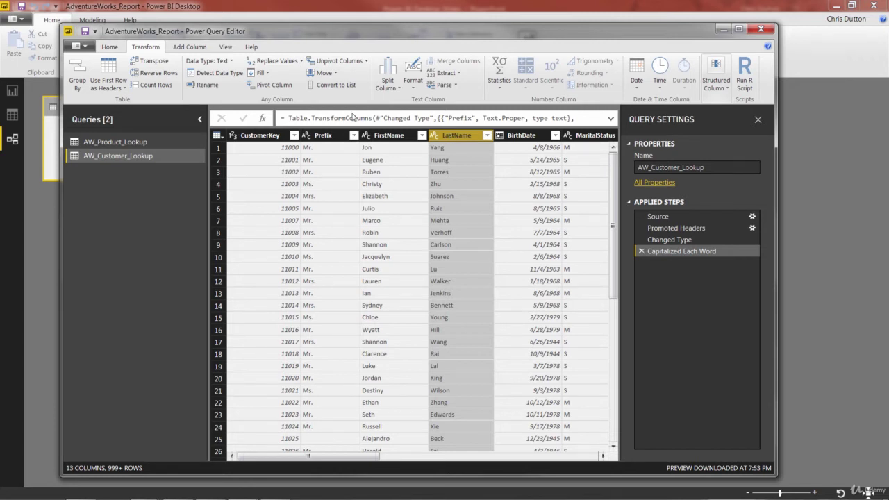
left_click(324, 138)
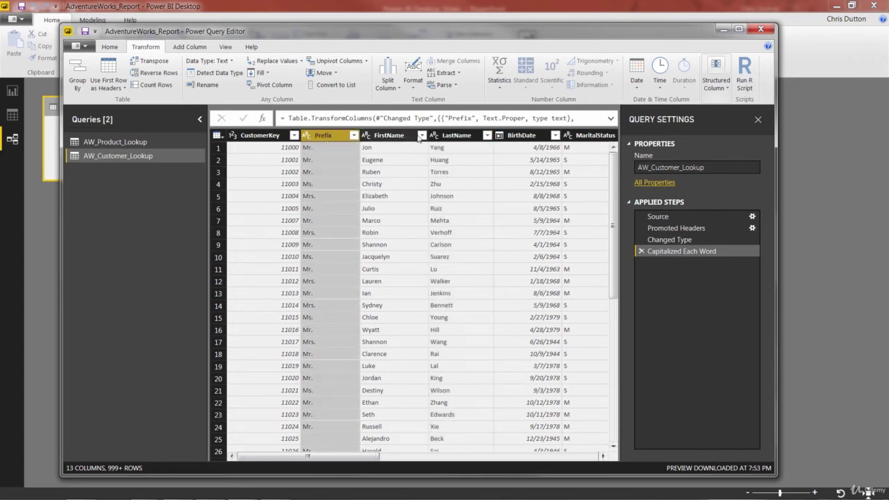
left_click(394, 138, "ctrl")
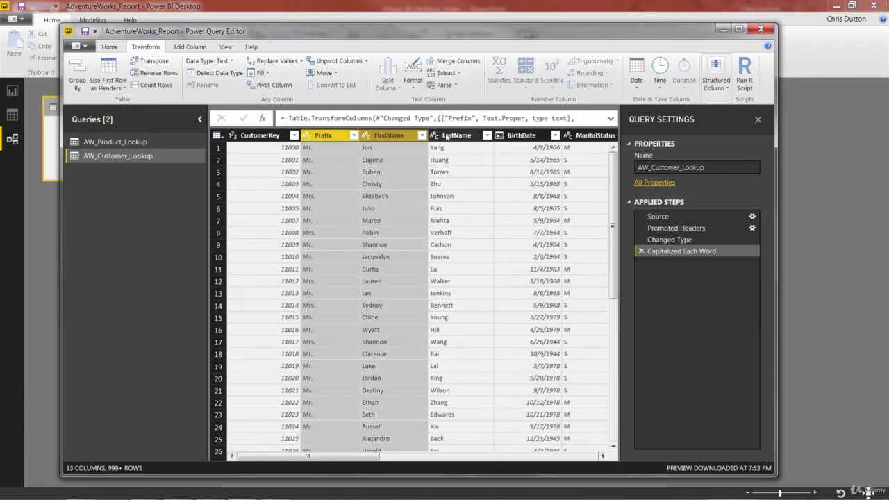
left_click(446, 138, "ctrl")
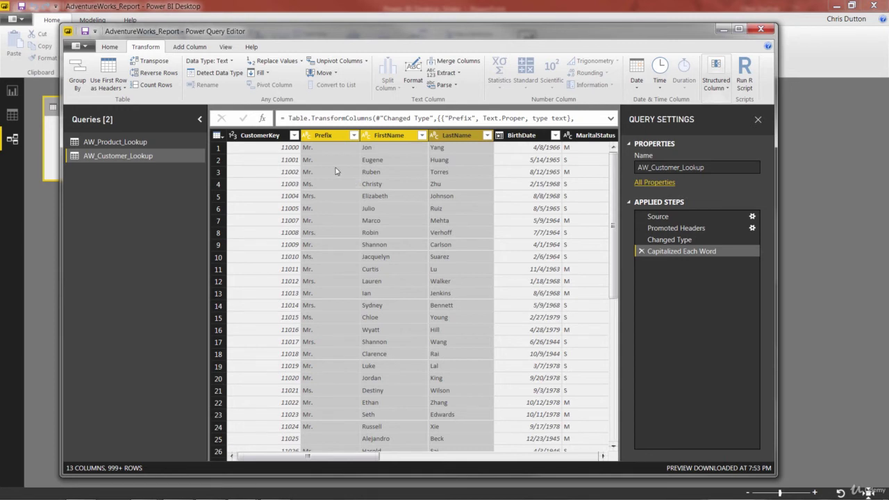
Add a new column named FullName that merges the Prefix, FirstName and LastName columns with a Space separator
left_click(322, 140)
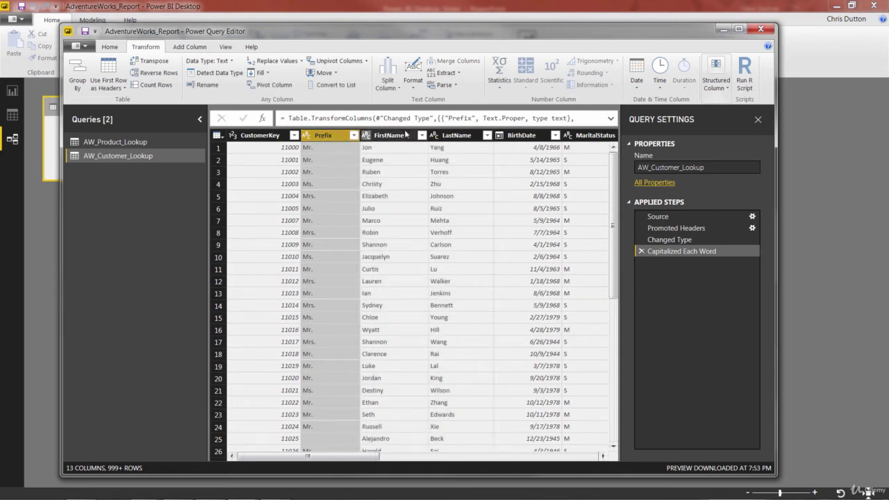
left_click(458, 138, "shift")
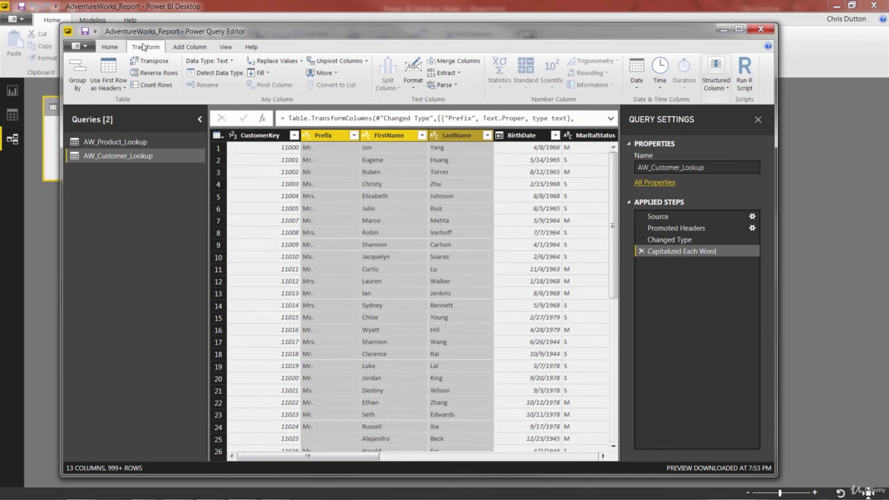
left_click(186, 47)
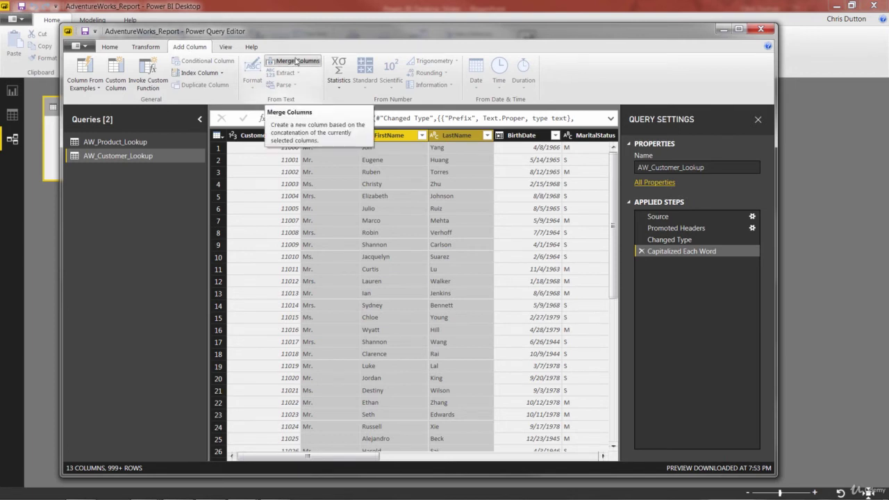
left_click(295, 61)
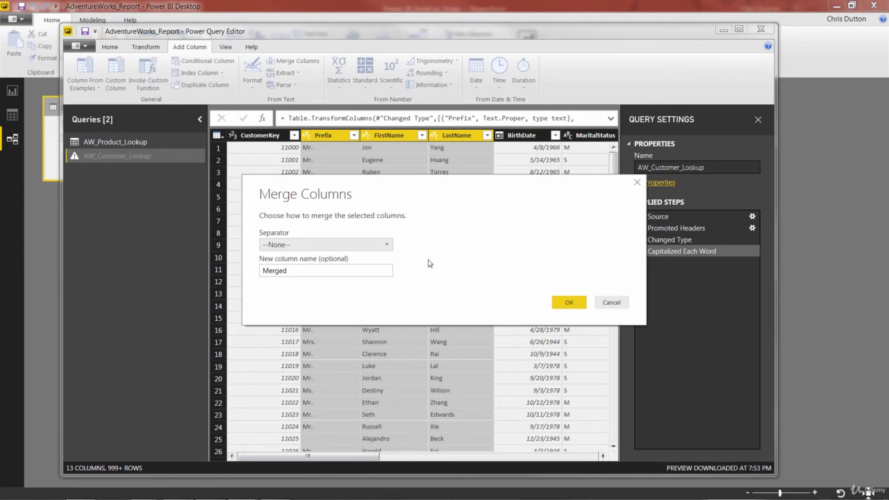
left_click(387, 246)
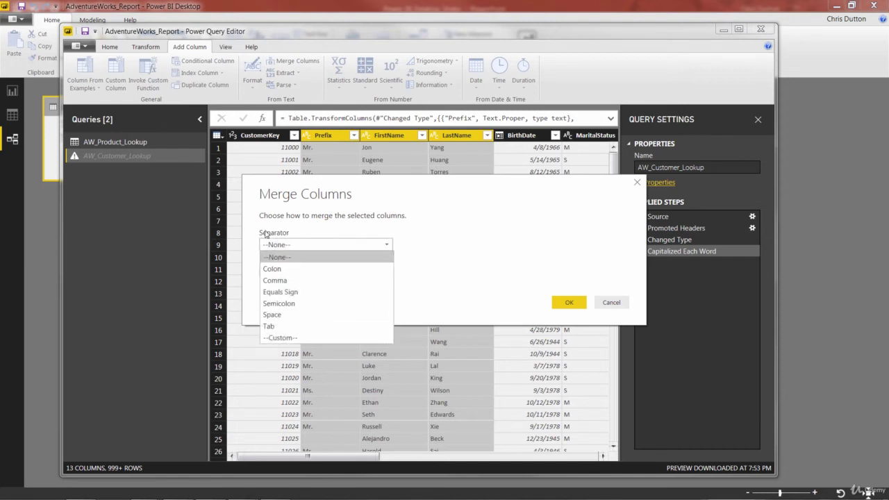
left_click(275, 316)
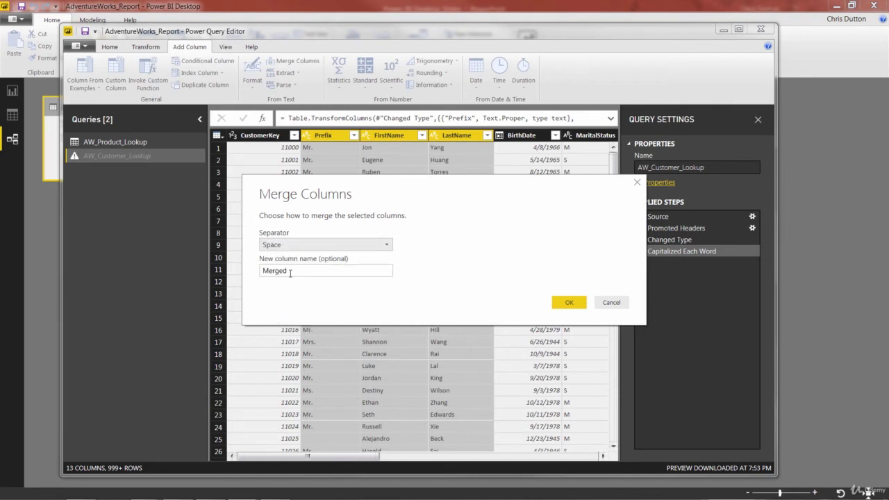
left_click(263, 270)
left_click_drag(263, 270, 316, 271)
type("F")
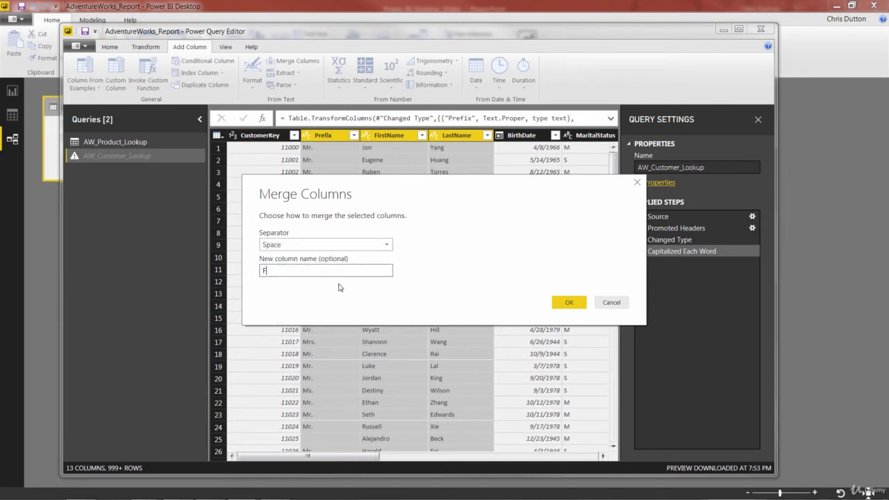
type("ullName")
left_click(568, 302)
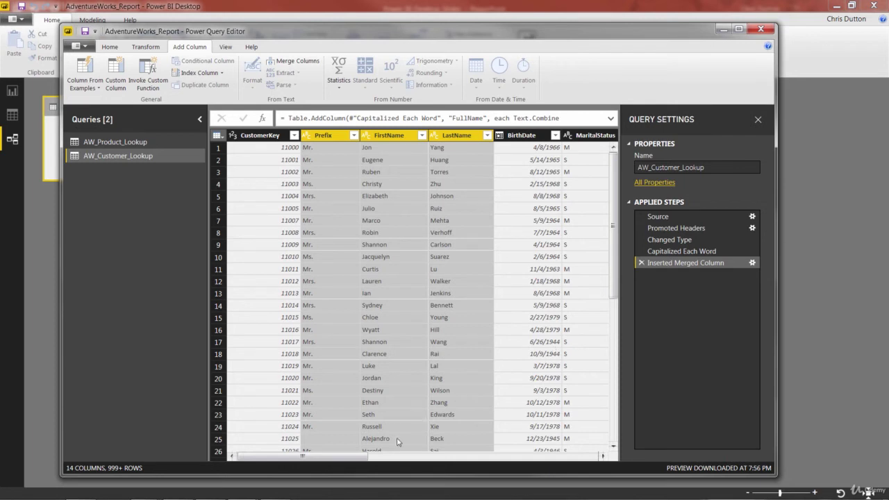
left_click_drag(321, 457, 580, 455)
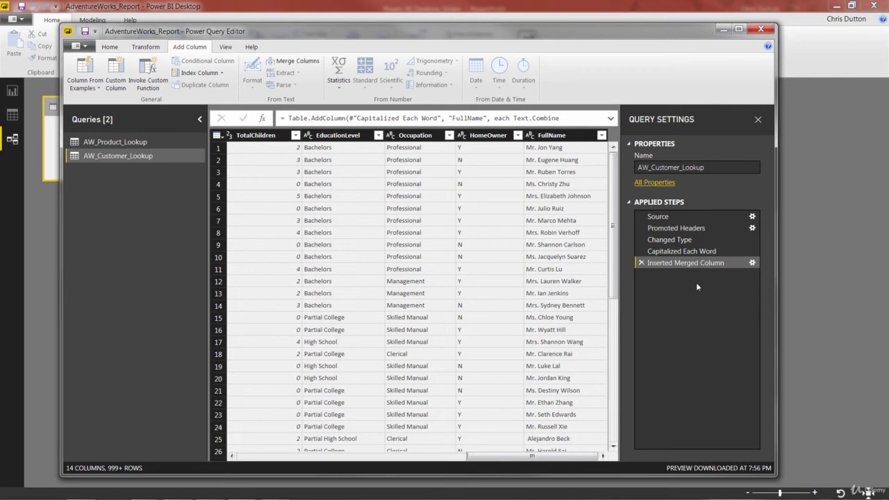
Rename the Inserted Merged Column entry in the applied steps to Inserted FullName Column
left_click(694, 252)
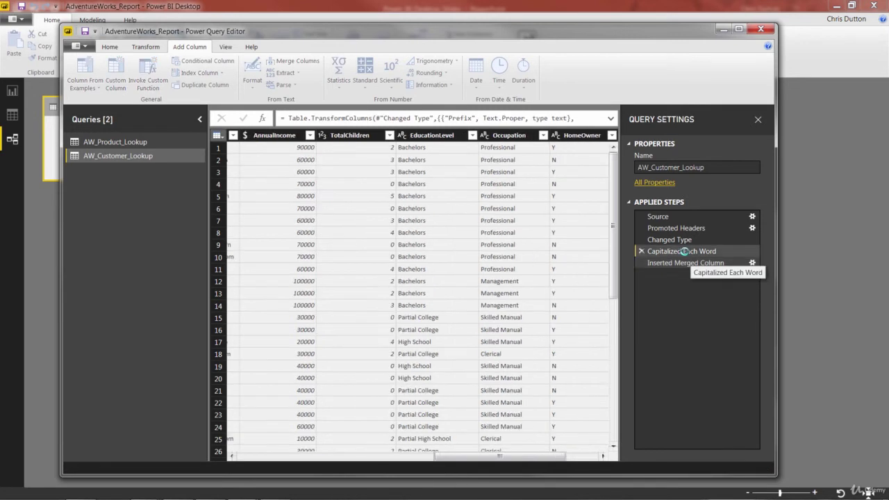
left_click(686, 262)
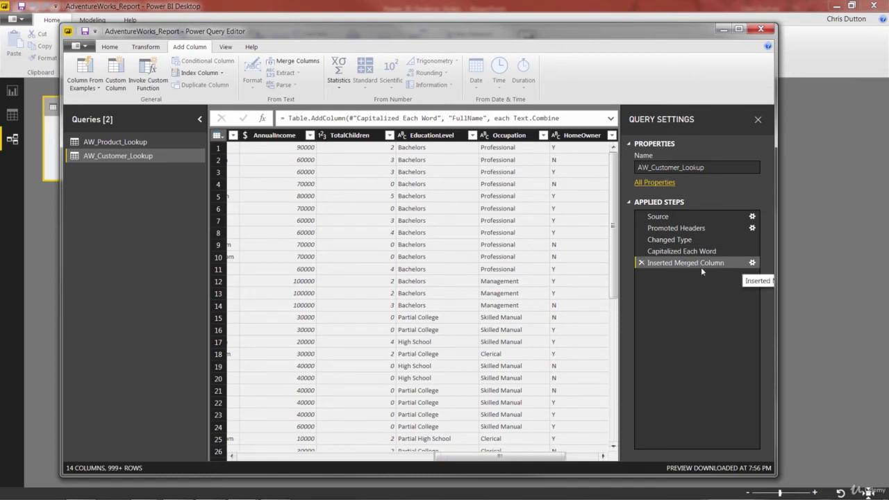
right_click(702, 271)
left_click(726, 288)
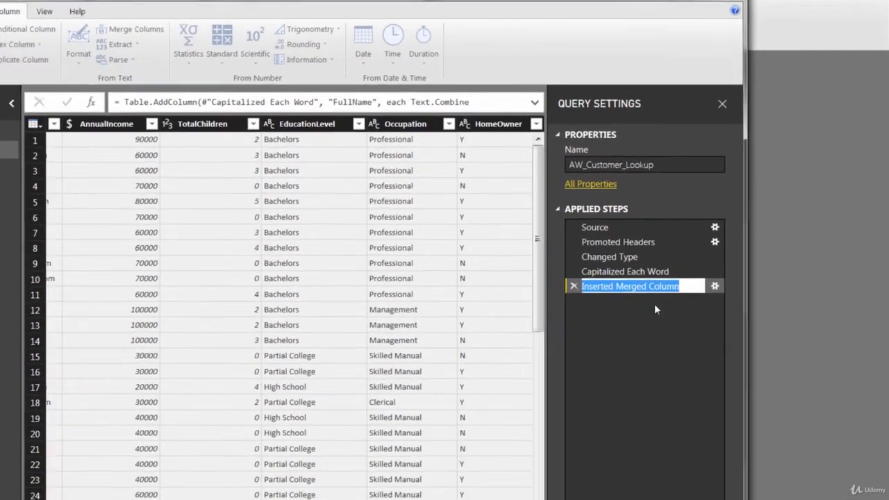
left_click(698, 263)
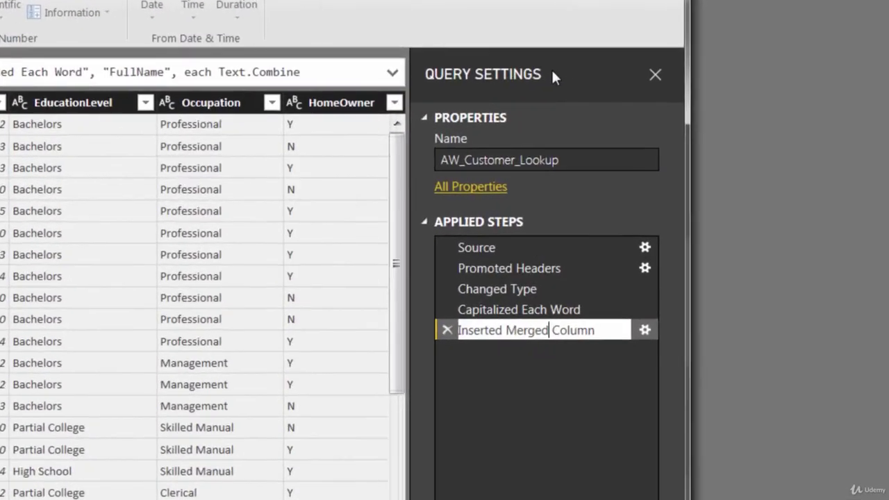
key("BackSpace")
key("BackSpace")
key("BackSpace")
key("BackSpace")
key("BackSpace")
key("BackSpace")
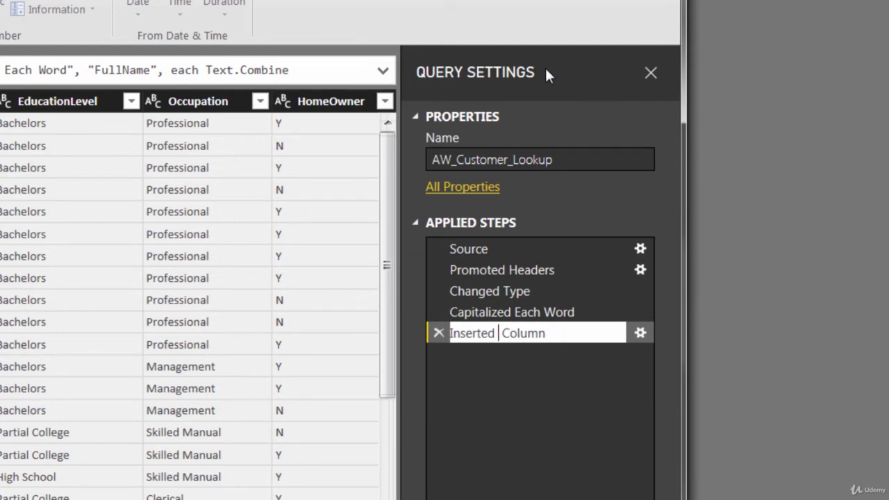
type("FullName")
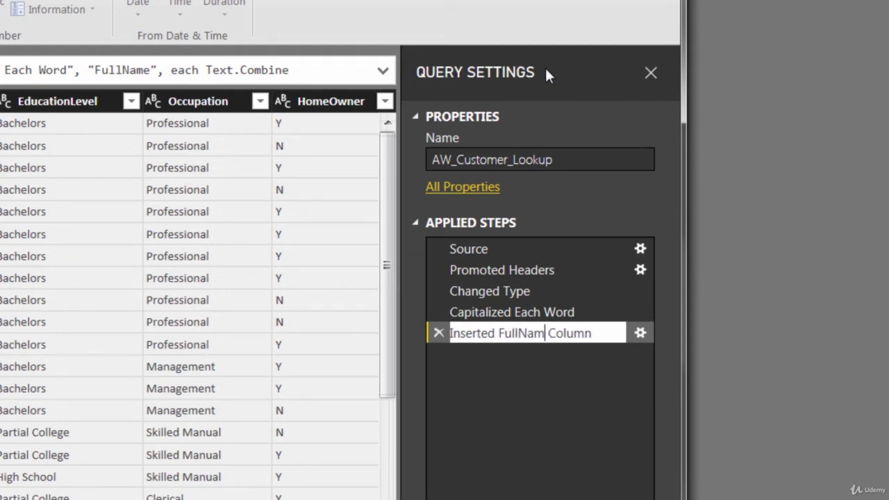
key("Return")
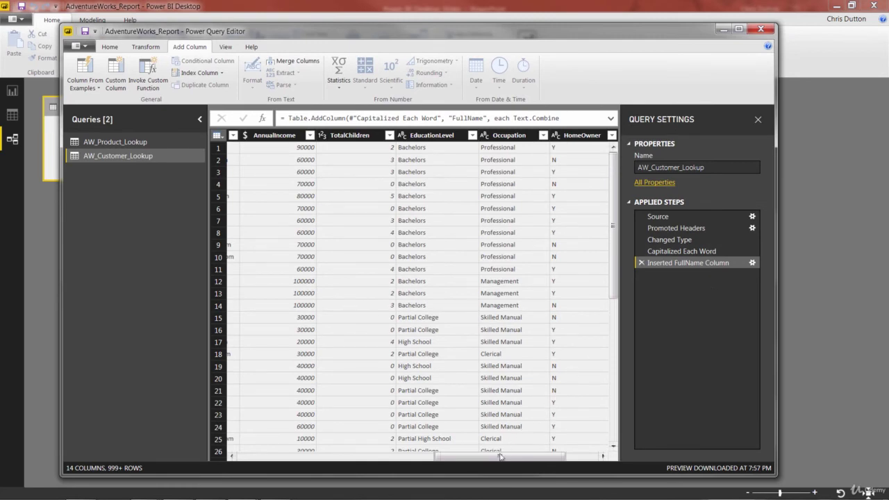
Add a column that extracts the EmailAddress text before the @ delimiter, scanning from the start of the input
left_click_drag(497, 459, 423, 461)
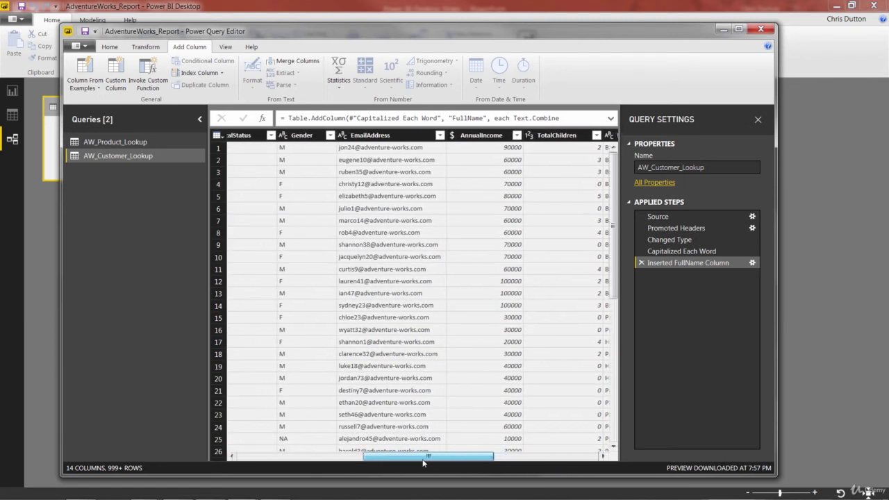
left_click_drag(359, 137, 452, 135)
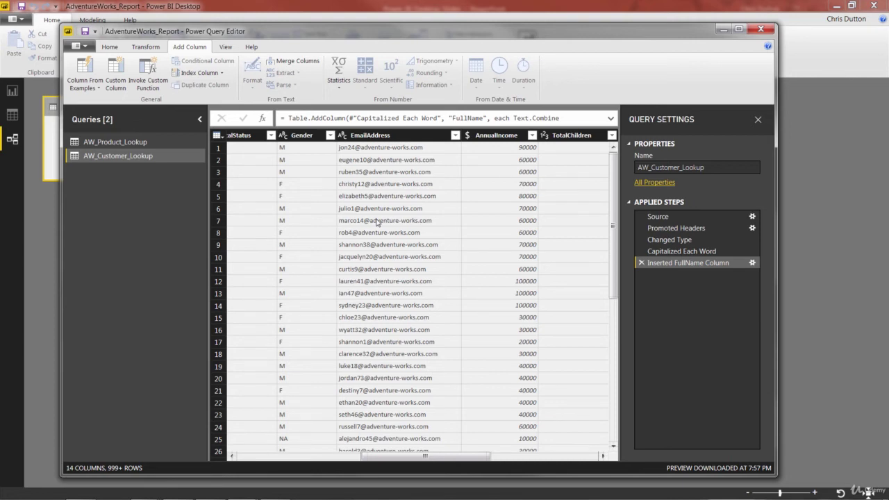
left_click(374, 137)
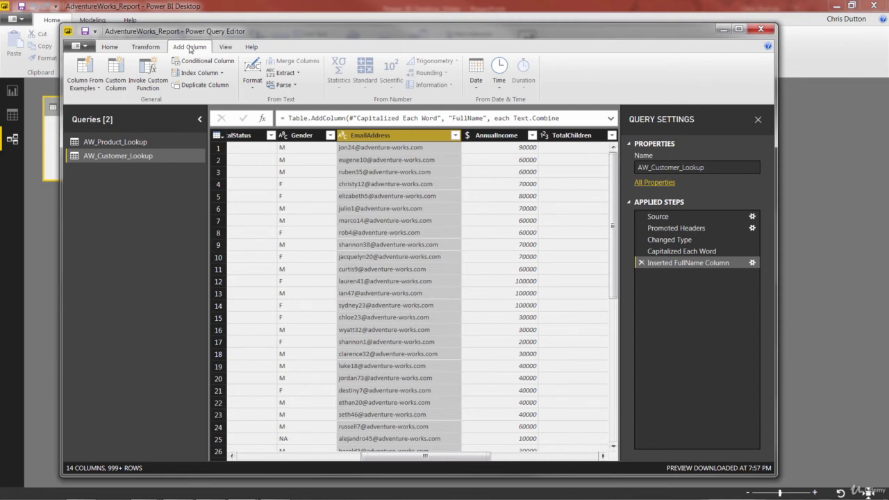
left_click(293, 74)
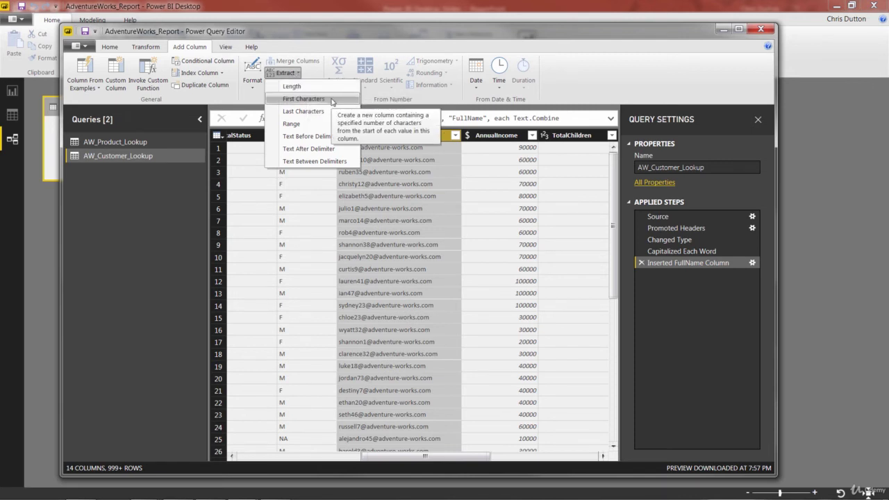
left_click(345, 138)
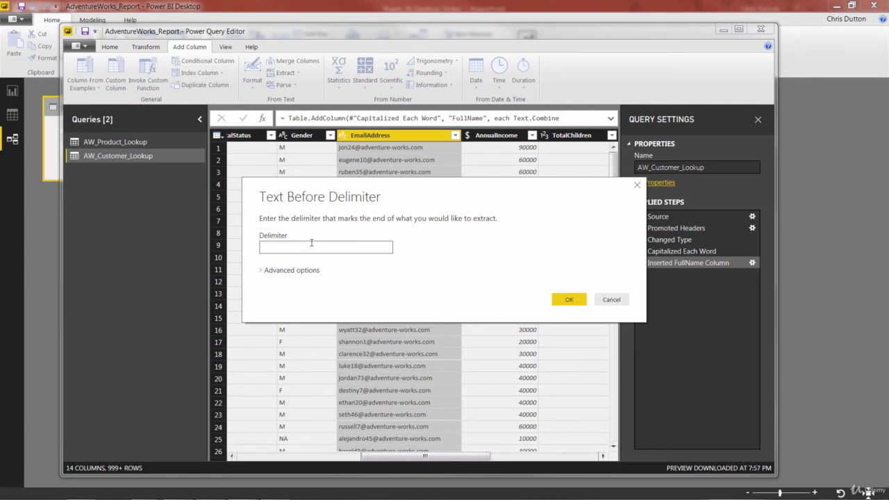
type("@")
left_click(264, 270)
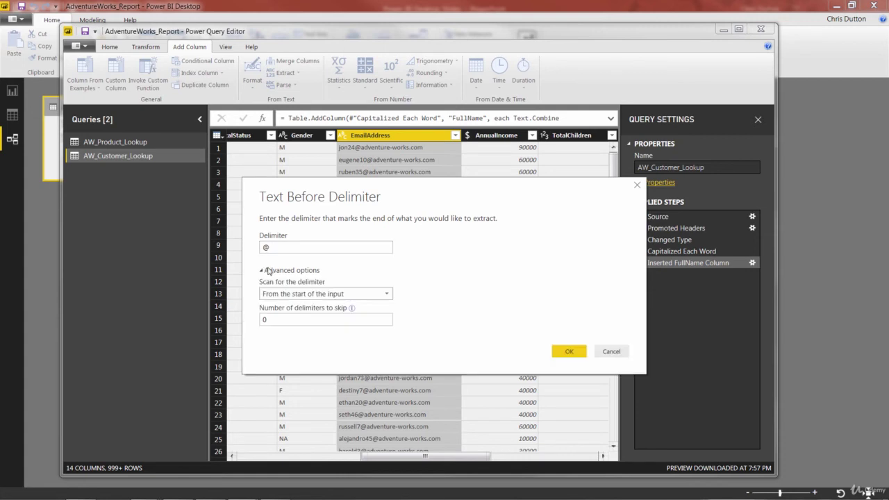
left_click(380, 300)
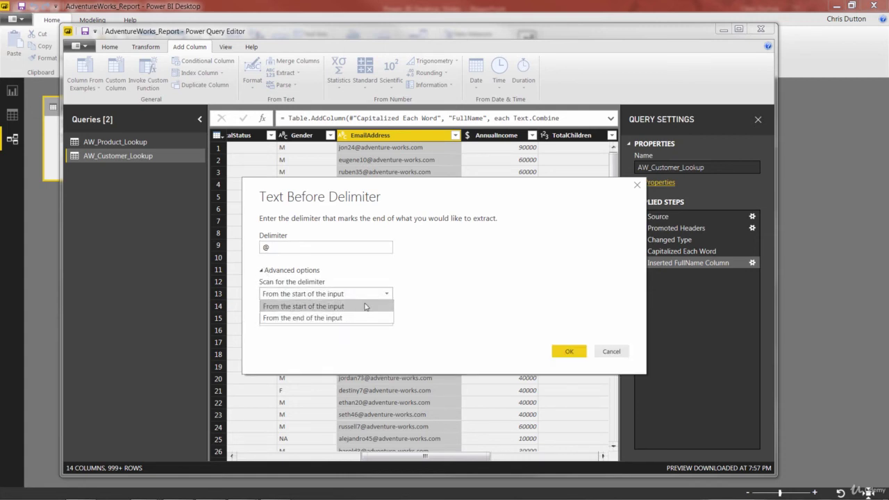
left_click(364, 306)
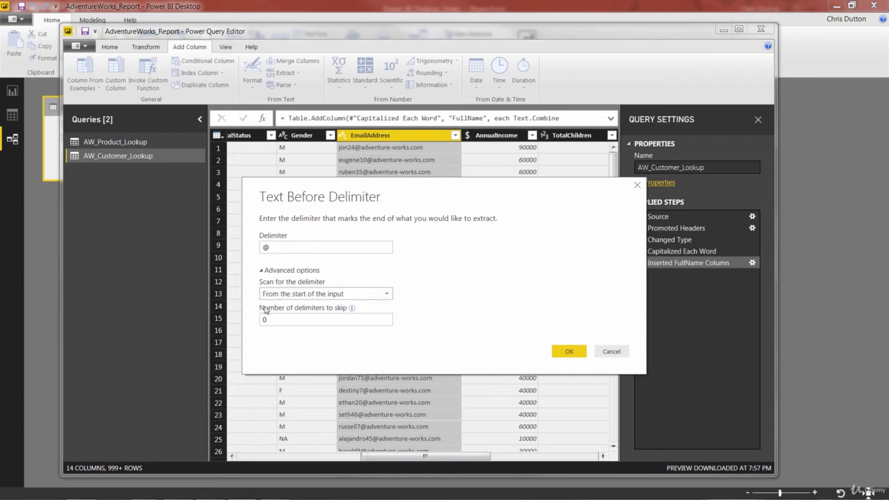
left_click(262, 271)
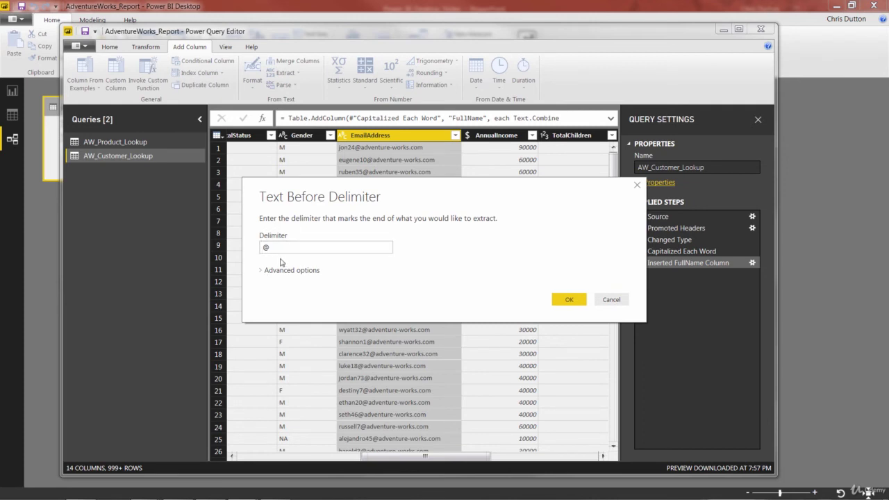
left_click(564, 299)
Rename the new Text Before Delimiter column to UserName
left_click_drag(380, 458, 538, 466)
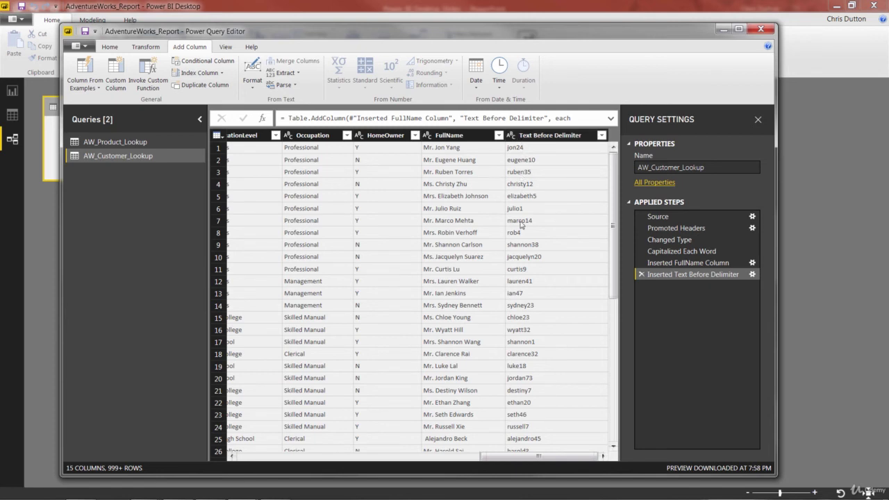
left_click(538, 136)
double_click(537, 136)
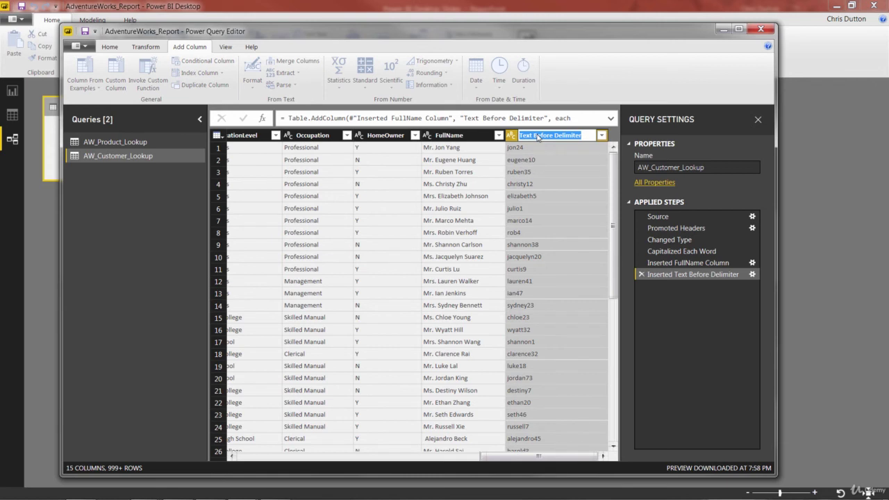
type("U")
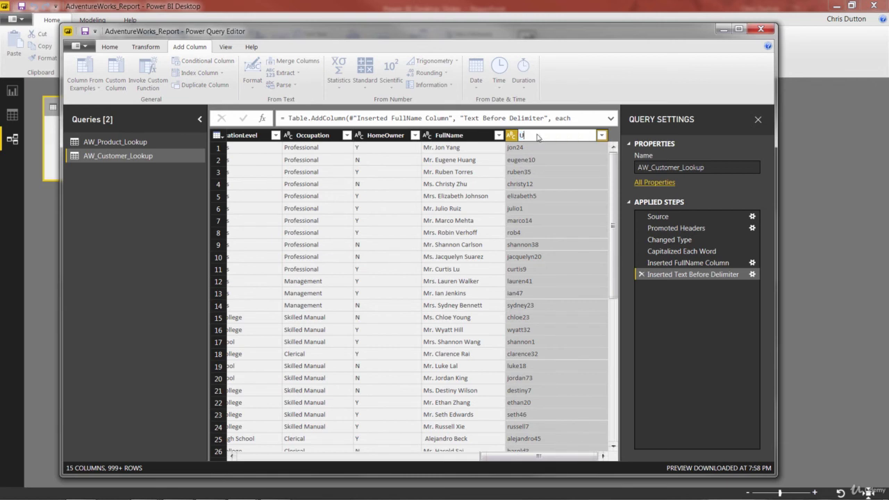
type("serName")
key("Return")
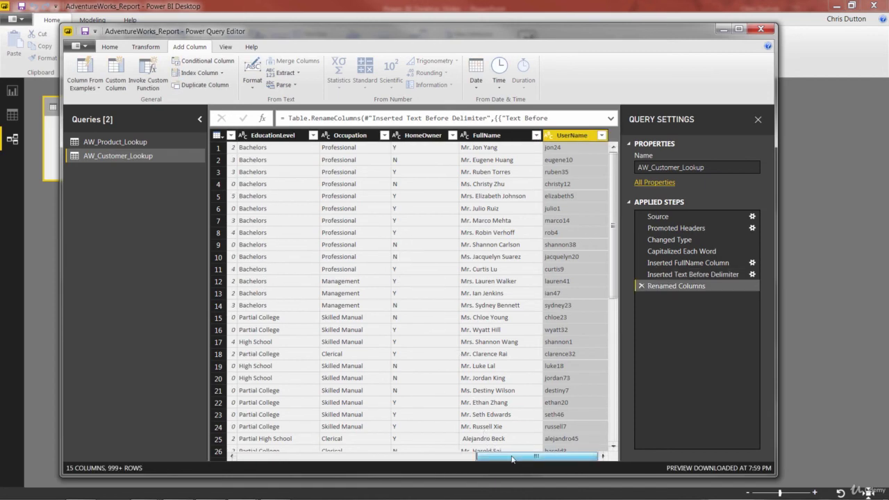
Add a column that extracts the EmailAddress text between the start delimiter @ and the end delimiter .com
left_click_drag(505, 456, 384, 457)
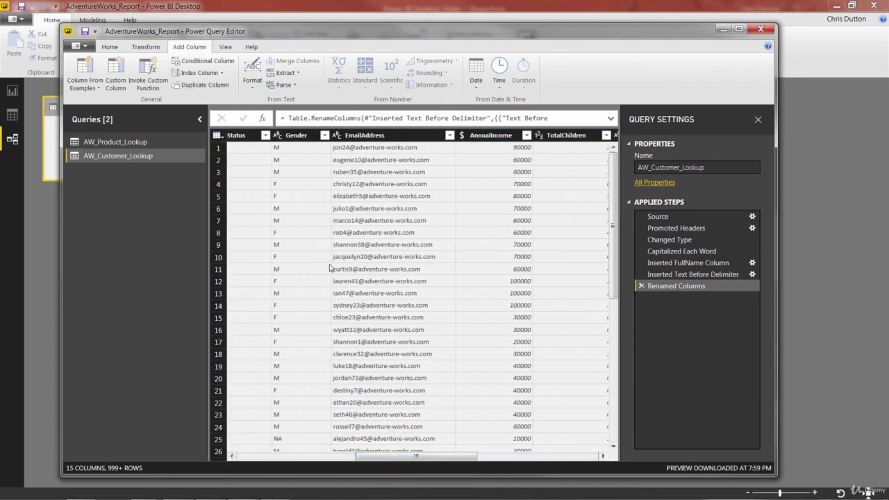
left_click(358, 137)
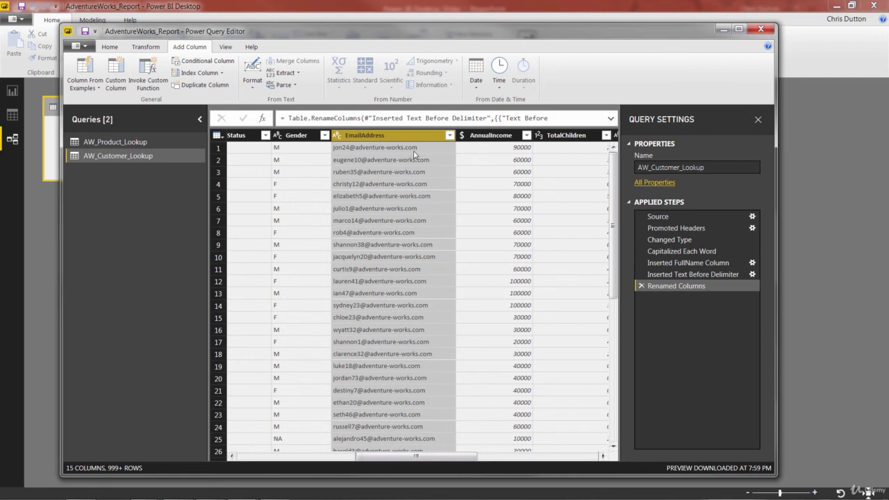
left_click(286, 73)
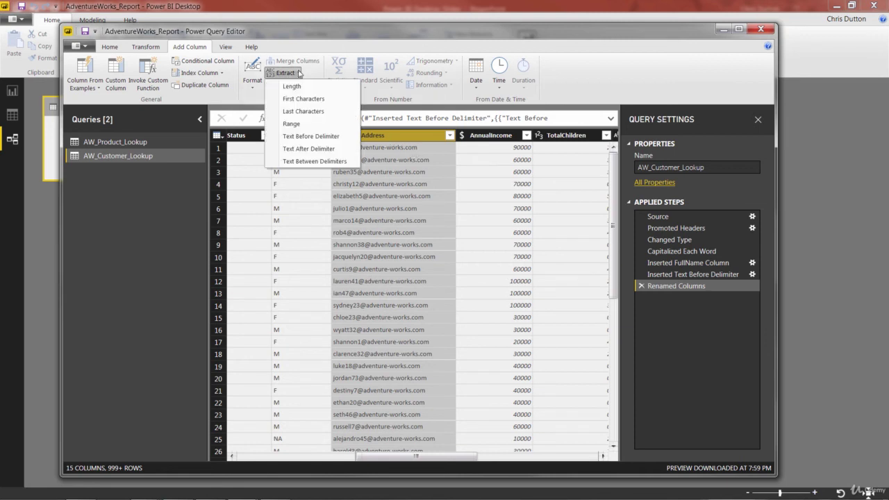
left_click(314, 162)
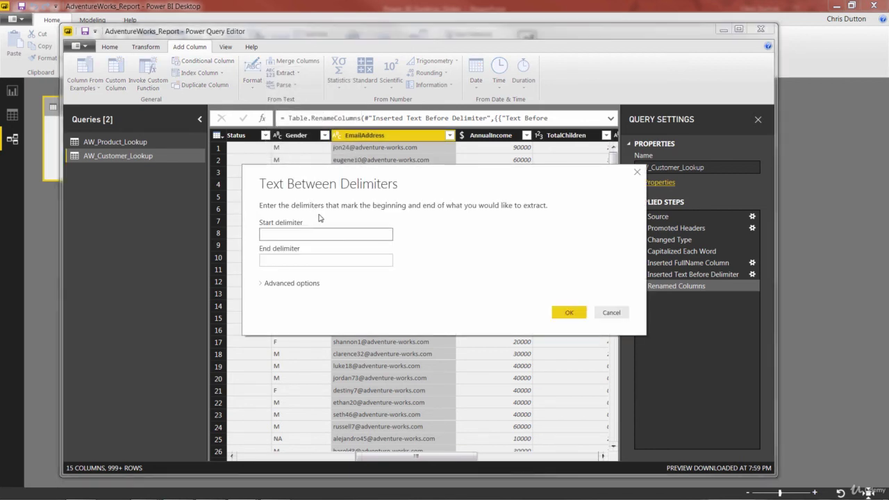
type("@")
left_click(291, 258)
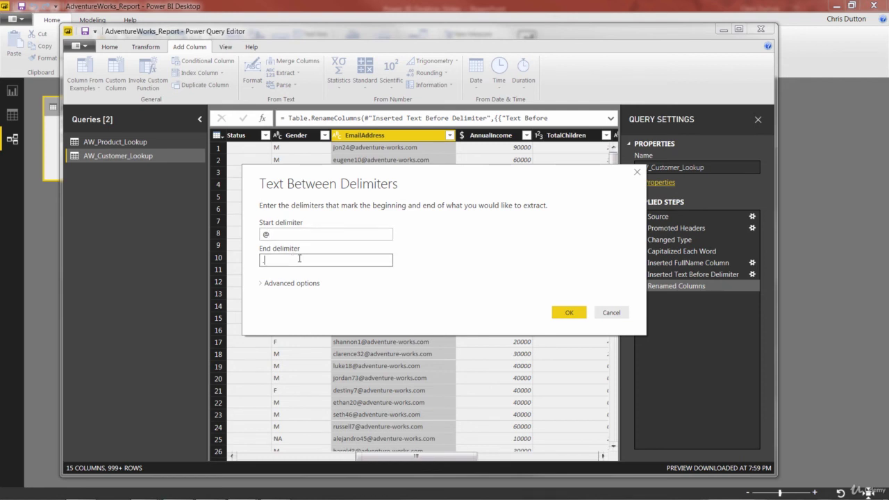
type(".com")
left_click(566, 313)
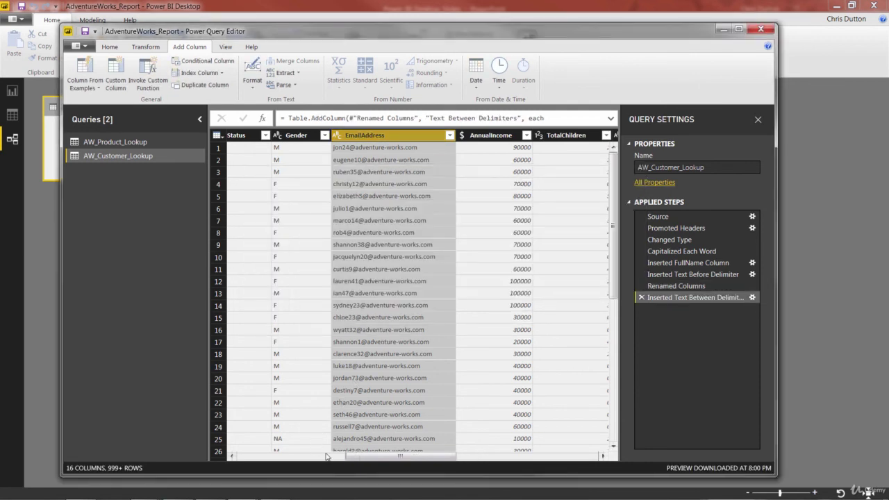
Rename the new Text Between Delimiters column to Domain
left_click_drag(354, 457, 516, 457)
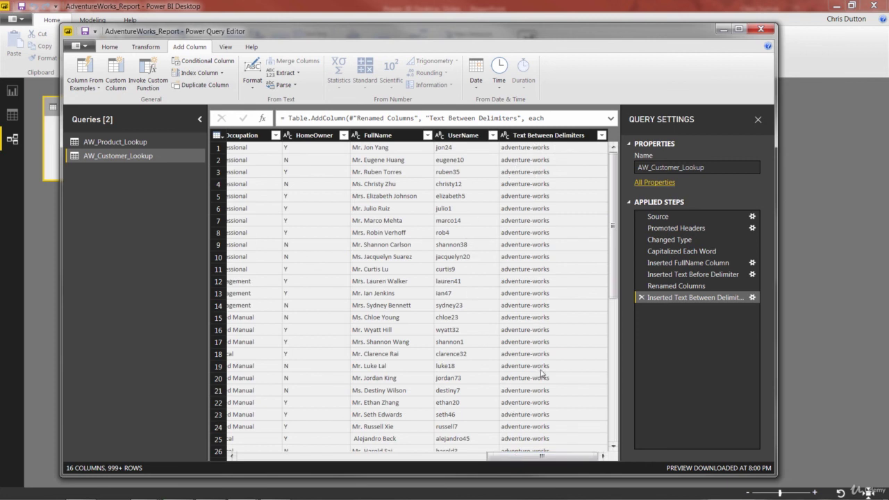
double_click(552, 135)
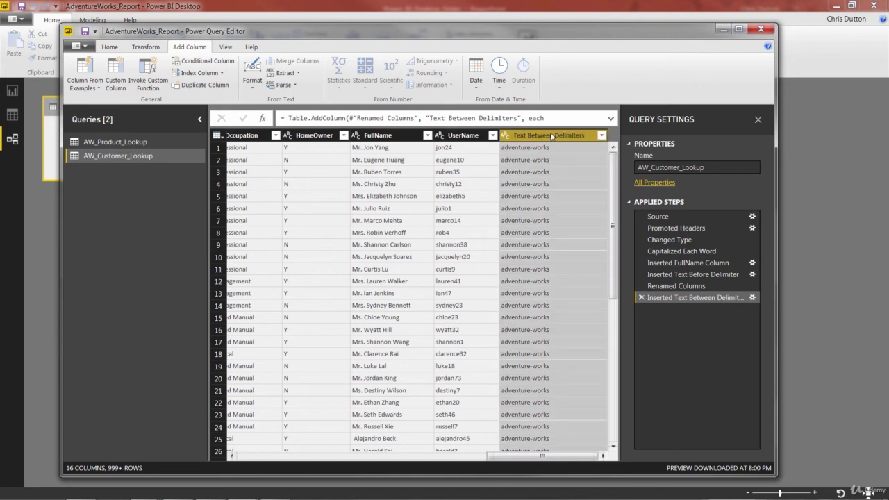
type("Domain")
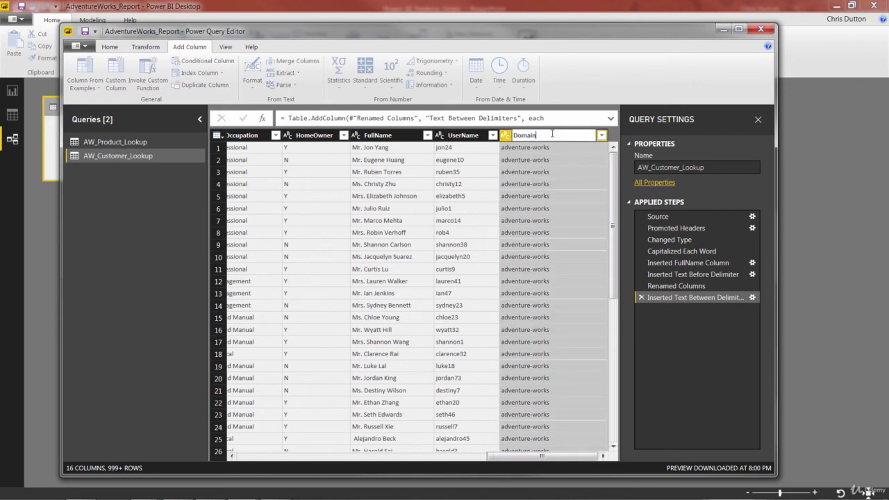
key("Return")
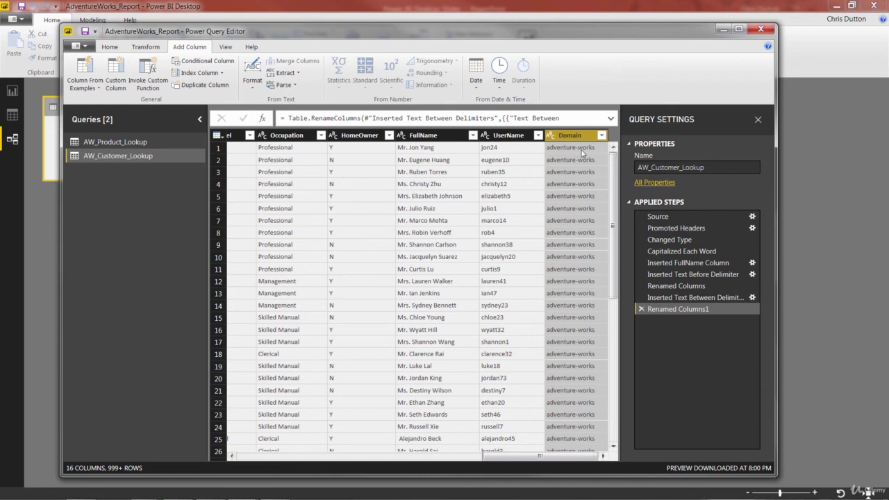
Replace the hyphens in the Domain column with spaces and capitalize each word of its values
left_click(146, 47)
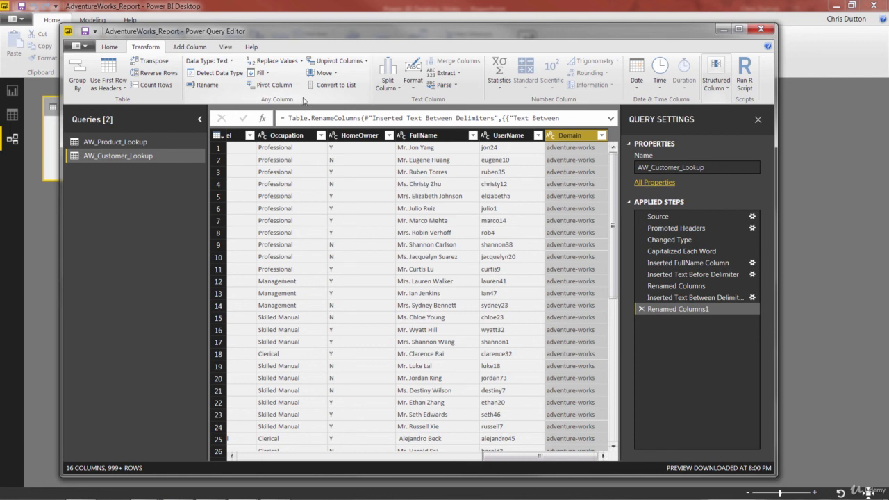
left_click(277, 62)
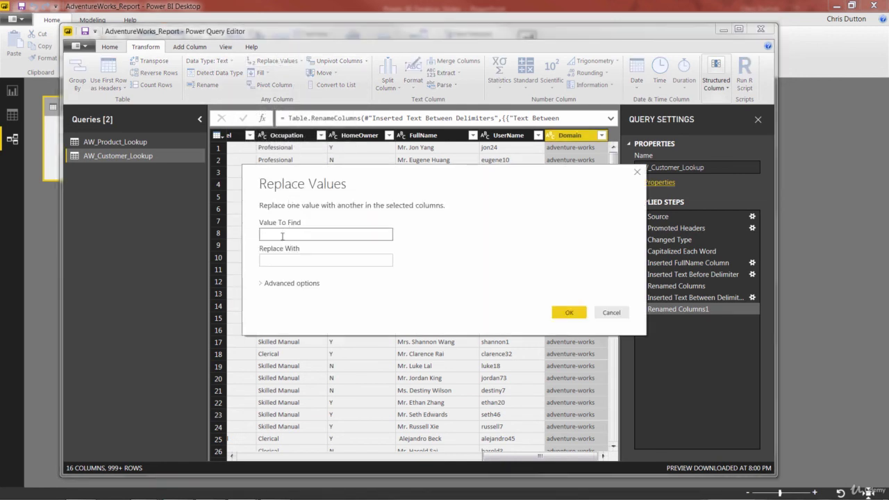
type("-")
left_click(271, 257)
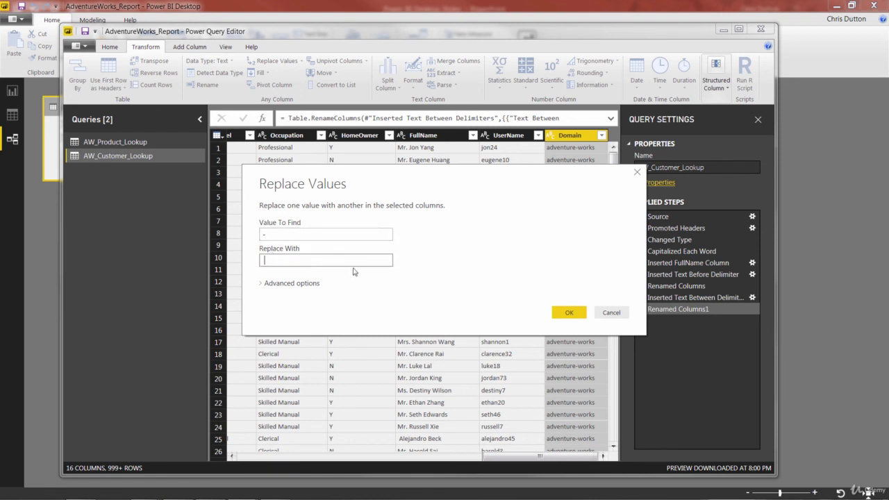
left_click(574, 312)
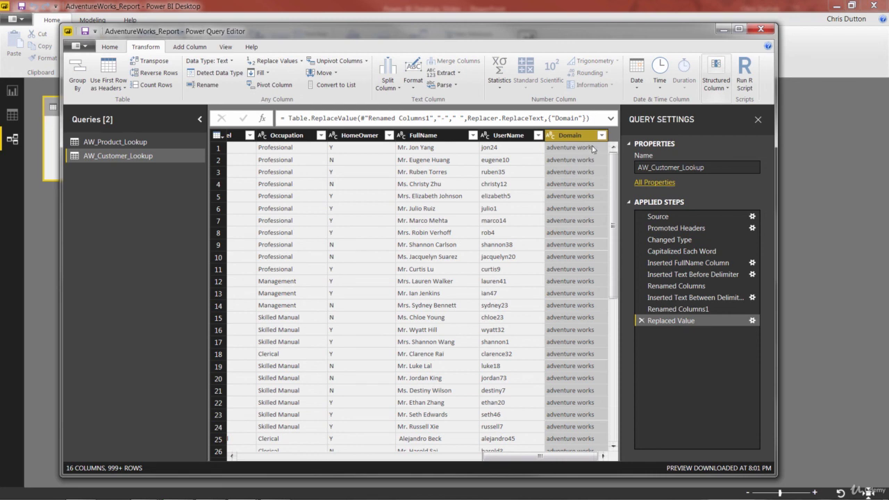
left_click(417, 88)
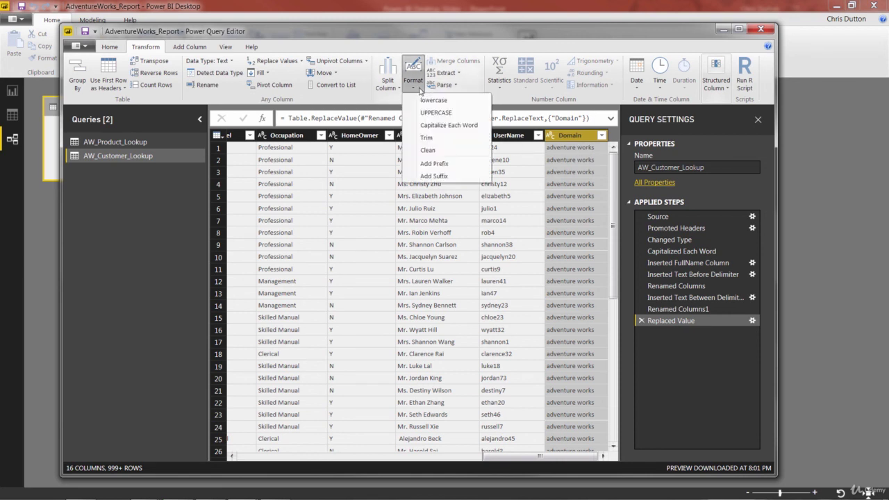
left_click(460, 127)
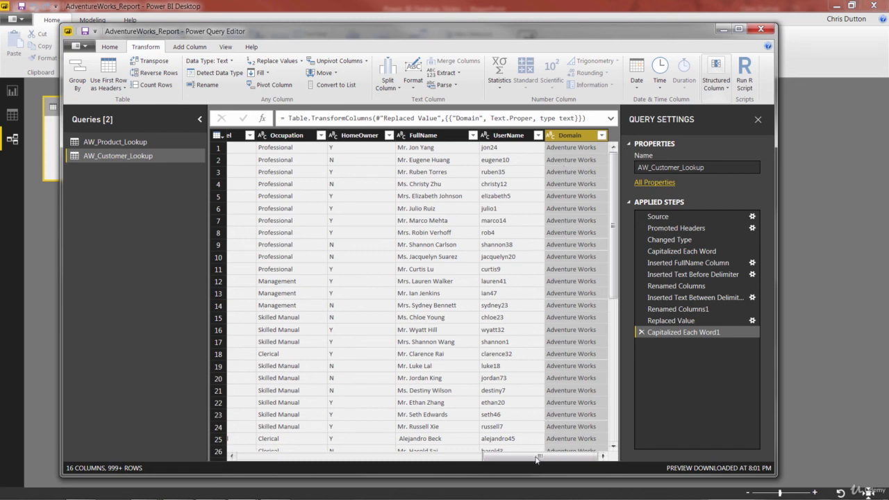
Close the query editor and apply the AW_Customer_Lookup changes to the data model
left_click_drag(538, 457, 278, 461)
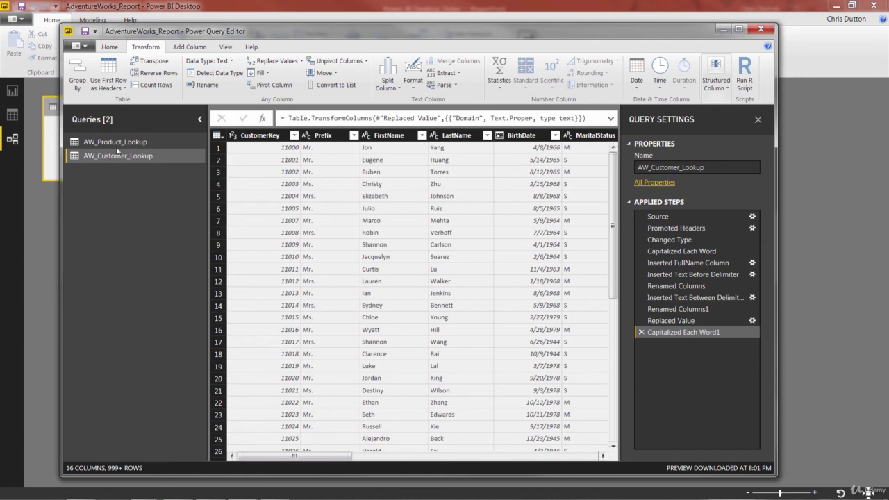
left_click(110, 47)
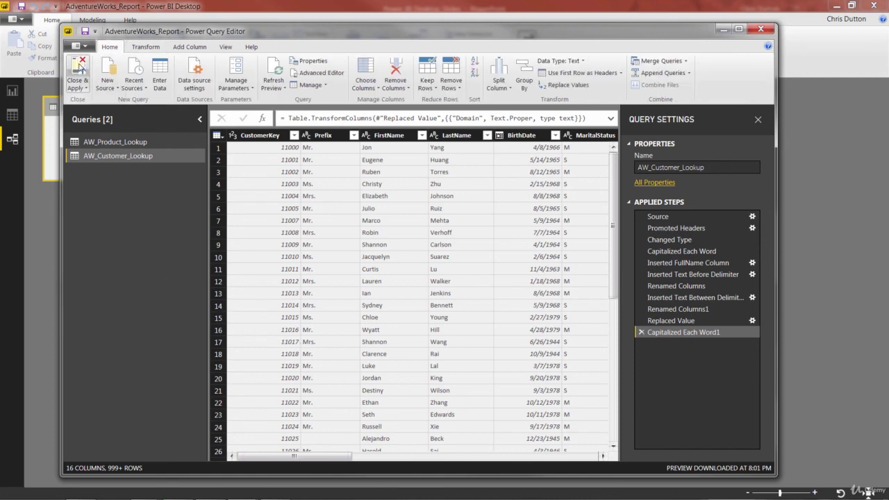
left_click(81, 68)
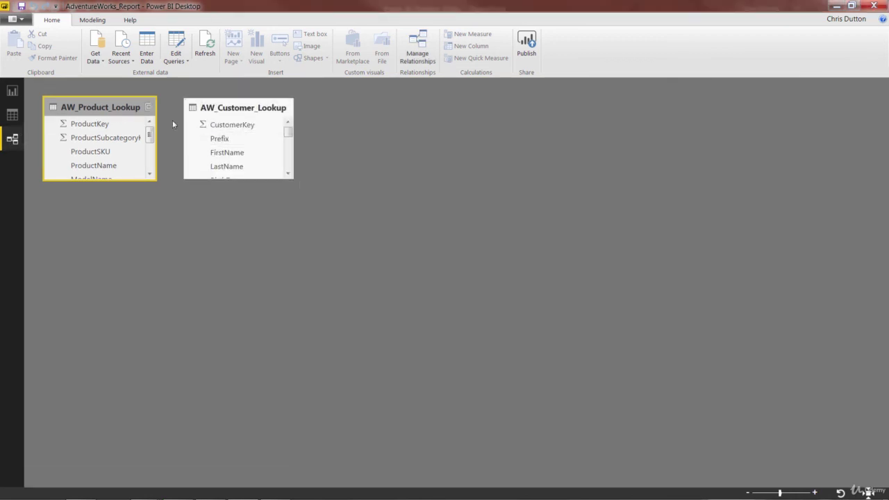
Check the customer and product lookup tables in the relationships view, the data view and the report view
left_click(233, 109)
left_click(115, 109)
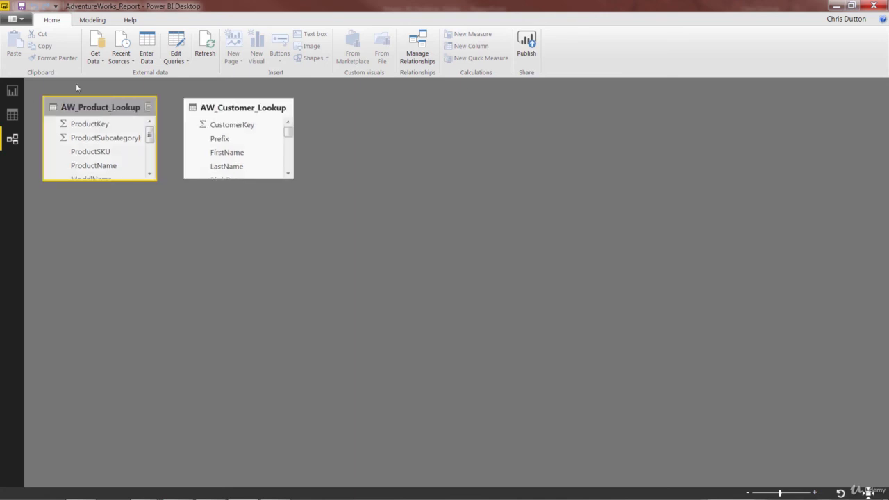
left_click(11, 115)
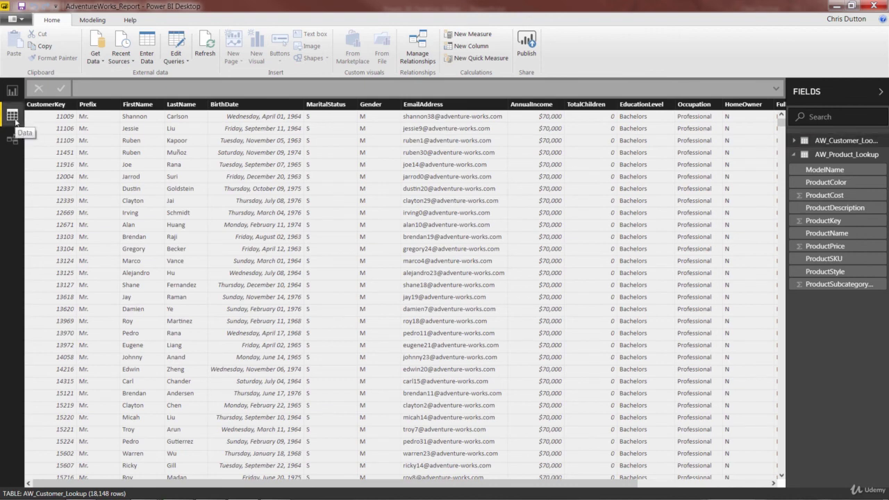
left_click(12, 90)
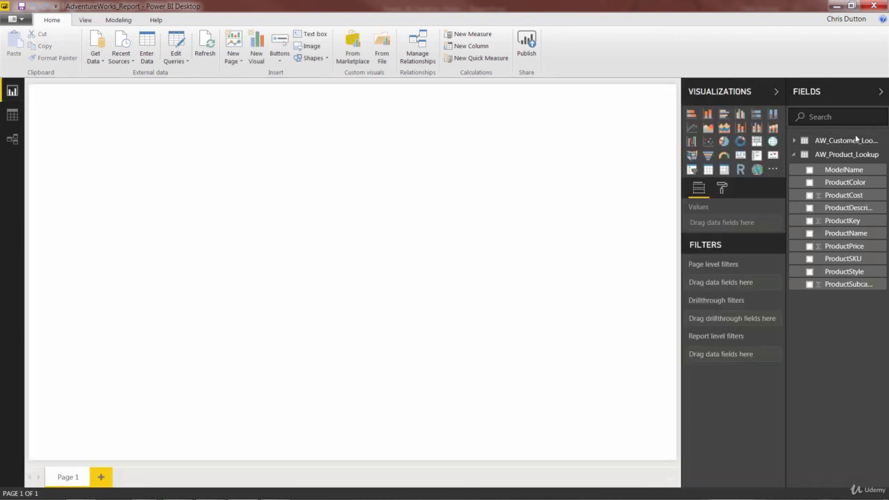